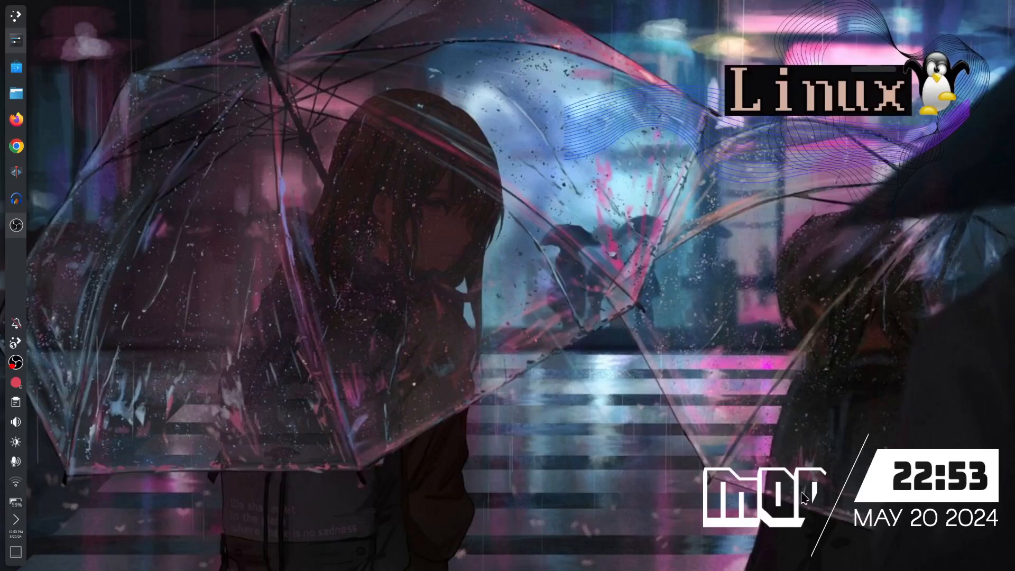
# - Open the application launcher and look through the list of all installed applications
pyautogui.press('super')
pyautogui.scroll(-5, 796, 145)
pyautogui.scroll(-10, 799, 146)
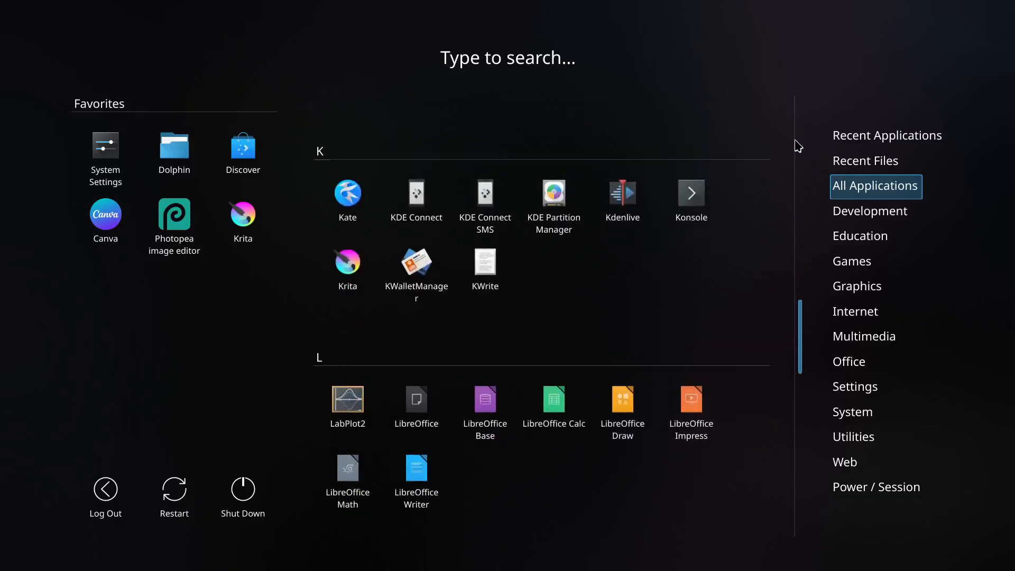
pyautogui.scroll(-5, 798, 146)
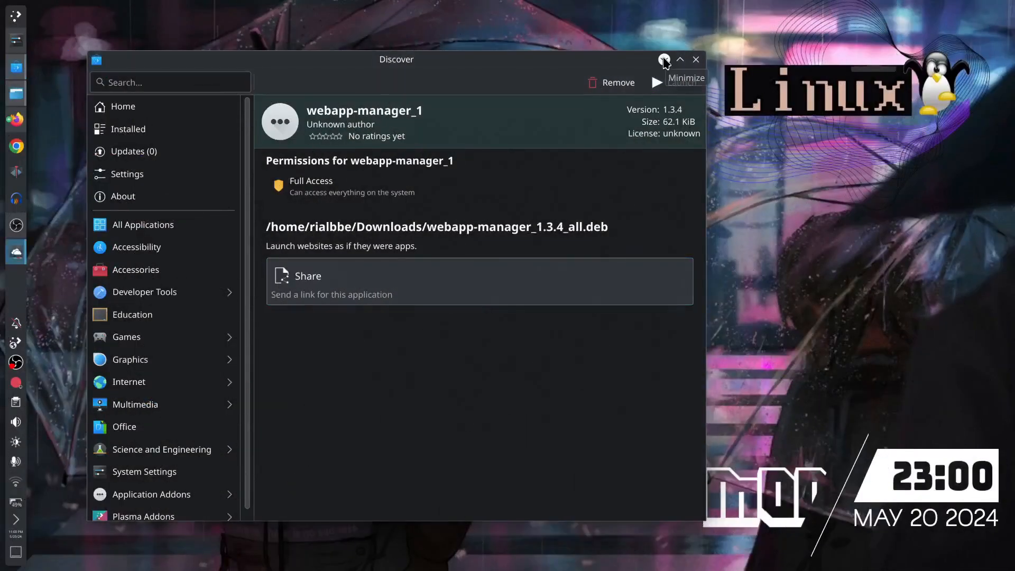
# - Launch webapp-manager from Discover and clear the Discover and Downloads windows away from the Web Apps window
pyautogui.click(677, 83)
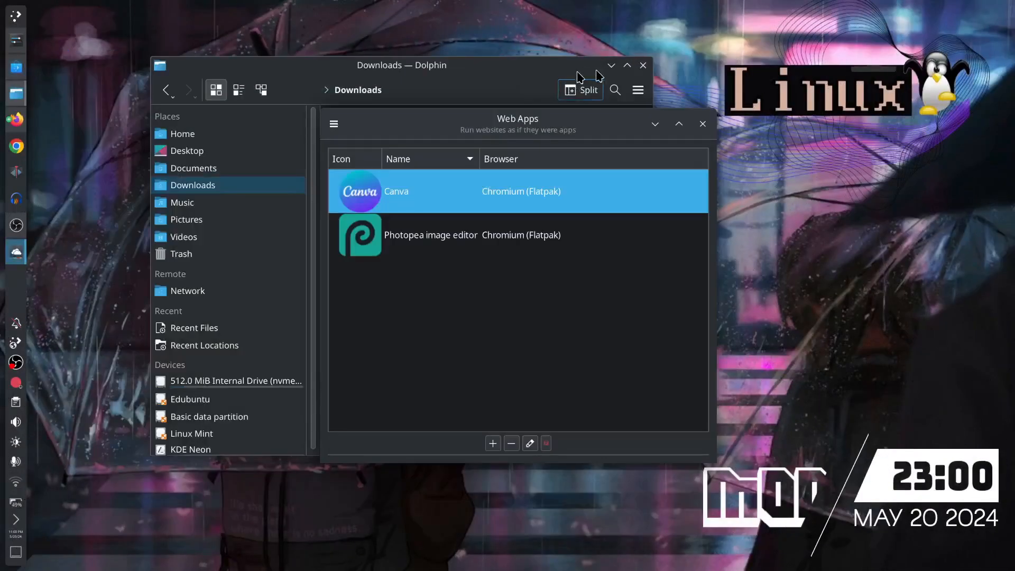
pyautogui.click(612, 65)
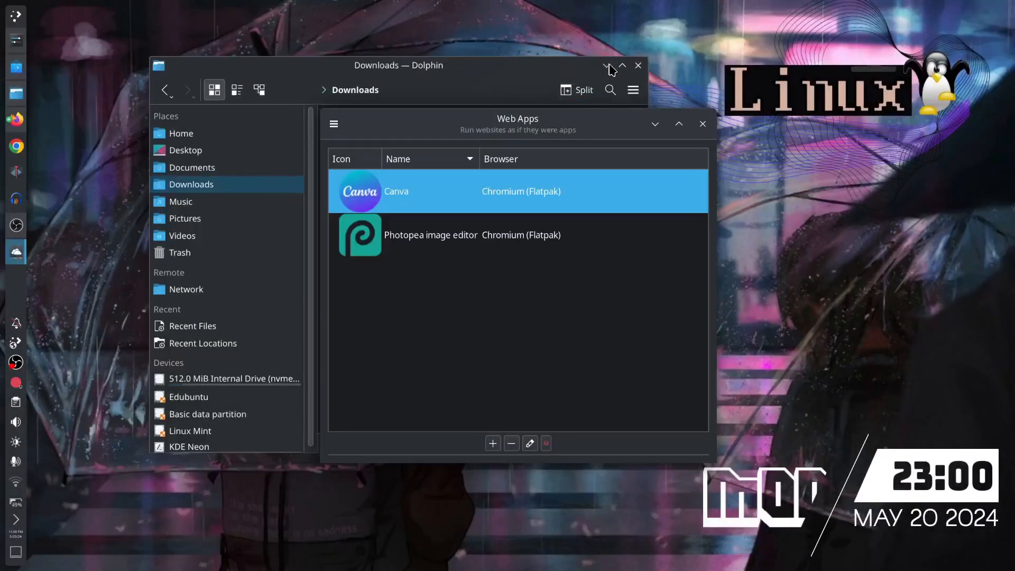
pyautogui.moveTo(590, 131); pyautogui.dragTo(520, 114)
pyautogui.click(424, 428)
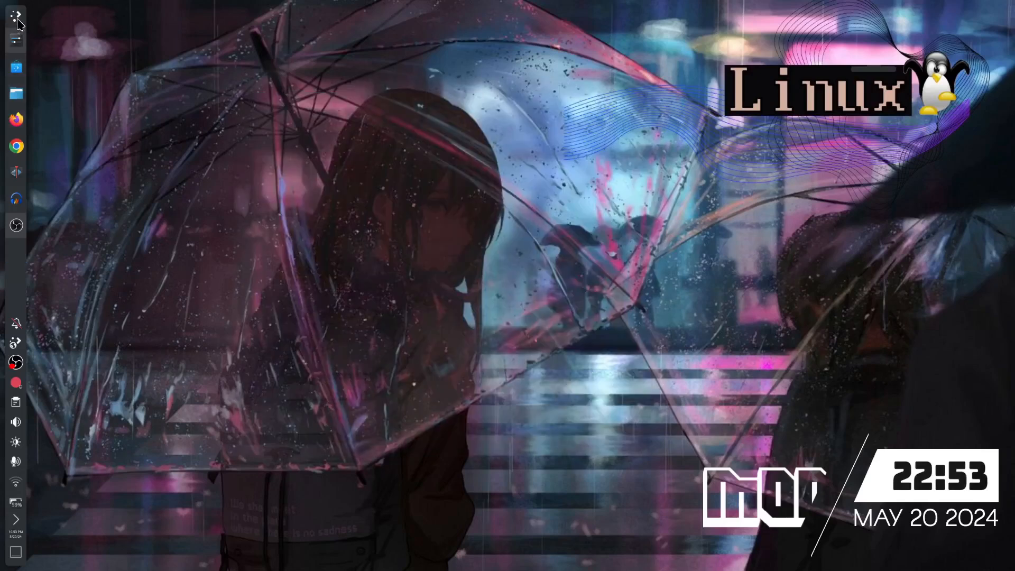
# - Open the application launcher and look through the applications in the Utilities category
pyautogui.click(18, 21)
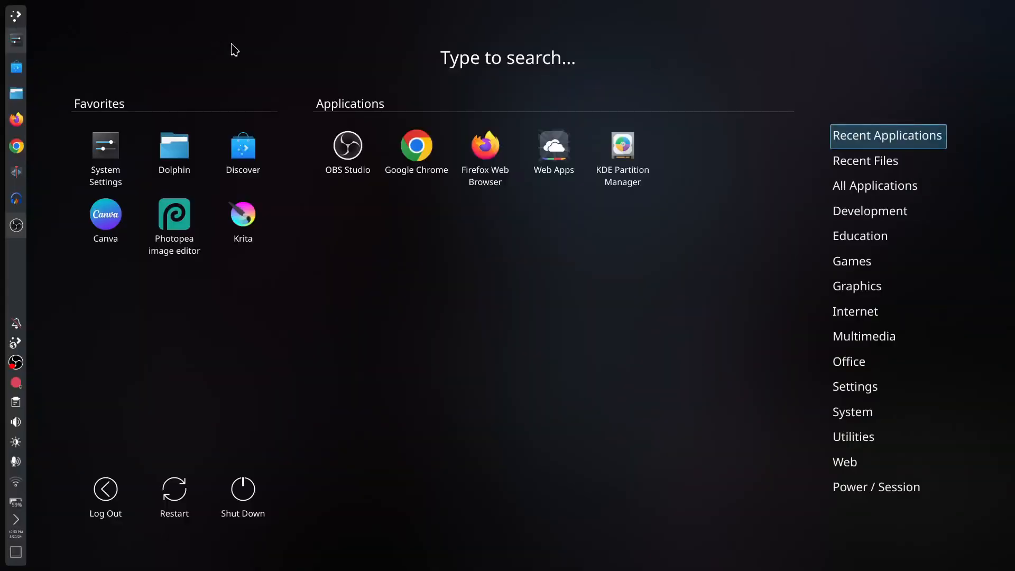
pyautogui.click(866, 436)
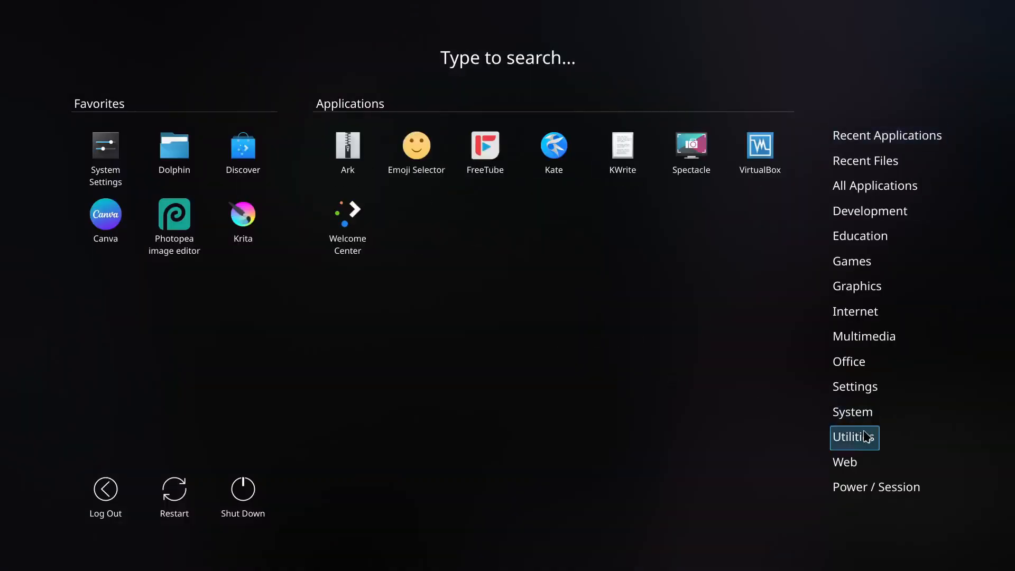
pyautogui.moveTo(890, 194)
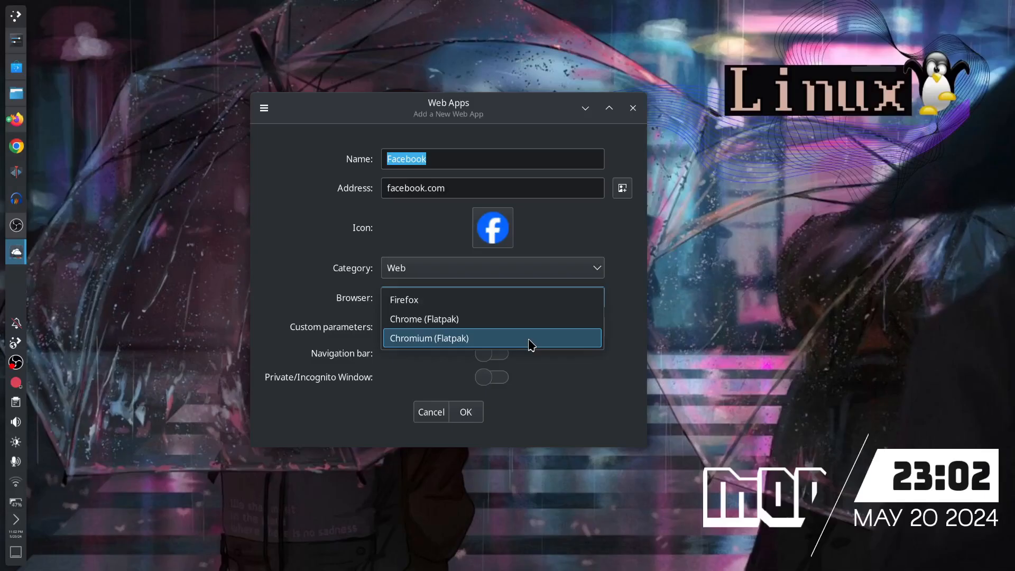
# - Set the browser for the Facebook web app to Chromium (Flatpak)
pyautogui.click(531, 345)
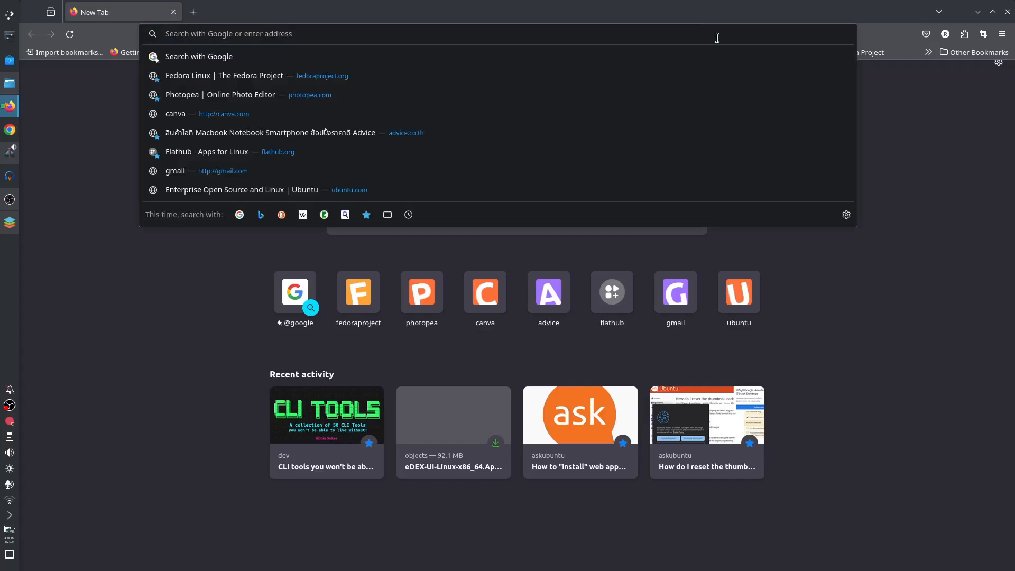
# - Enter the web address example.com/tool in Firefox and trim it back to example.com
pyautogui.write('exampl')
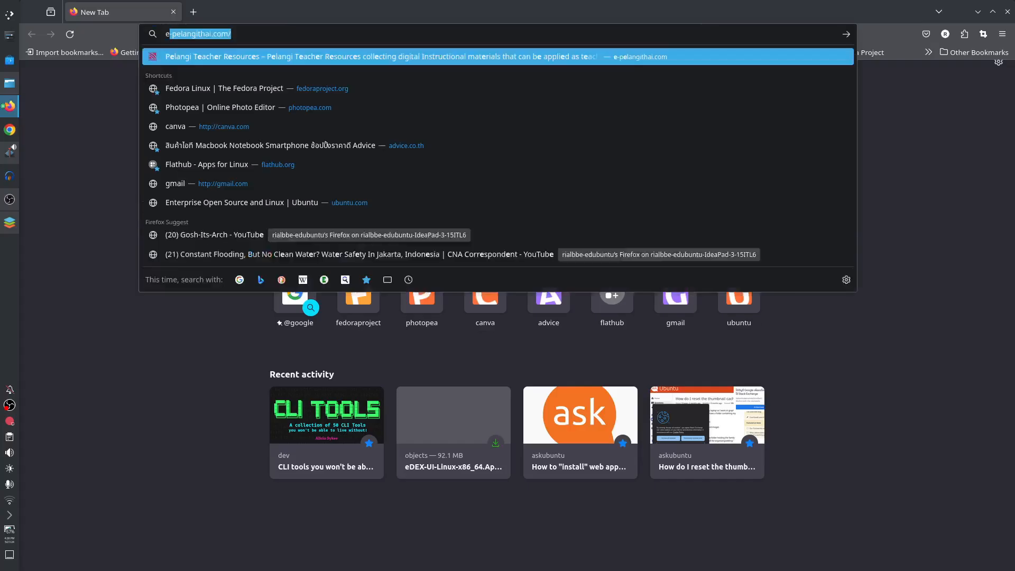
pyautogui.write('e.com')
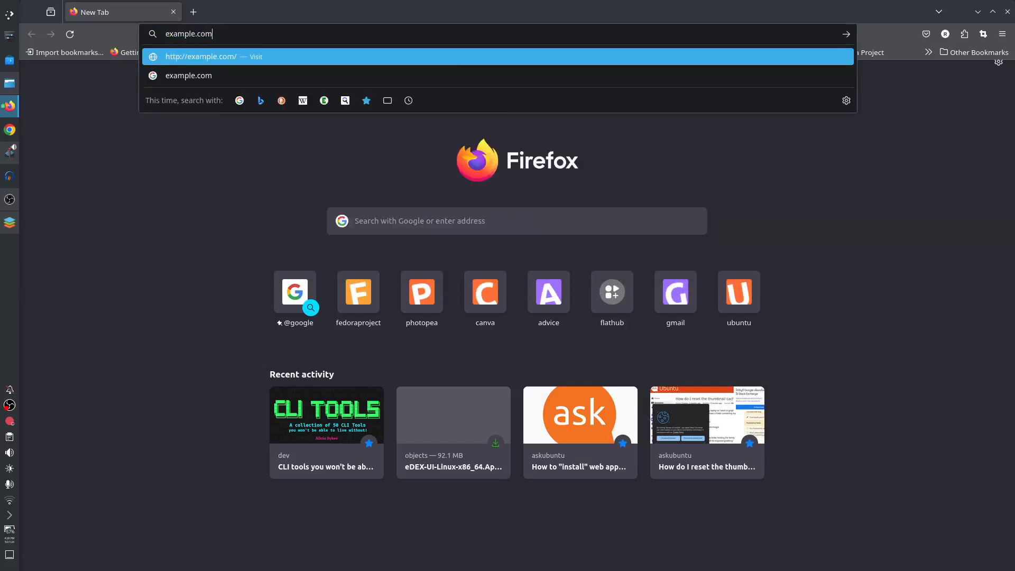
pyautogui.write('/tool')
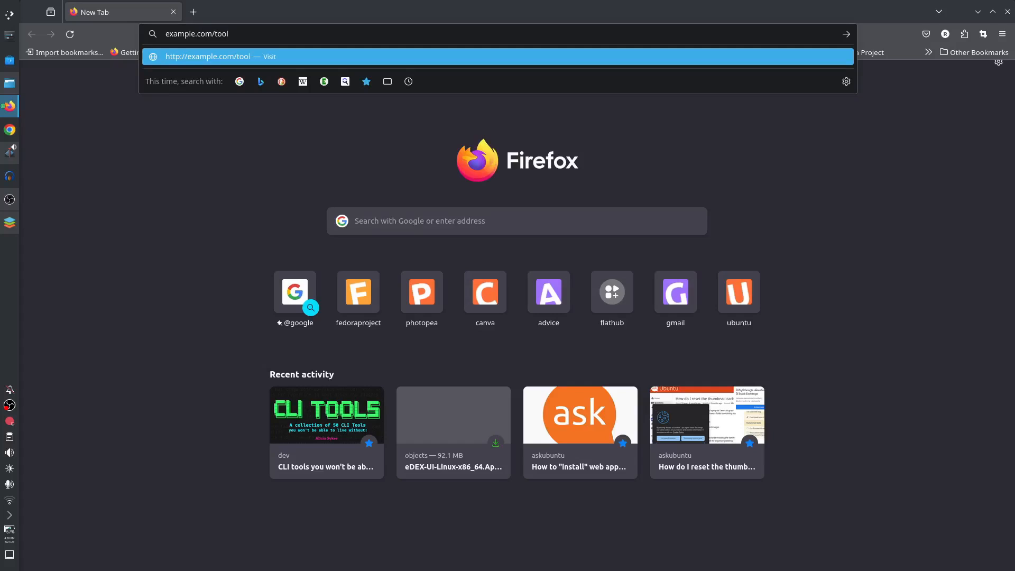
pyautogui.press('BackSpace')
pyautogui.press('BackSpace')
pyautogui.press('BackSpace')
pyautogui.press('BackSpace')
pyautogui.press('BackSpace')
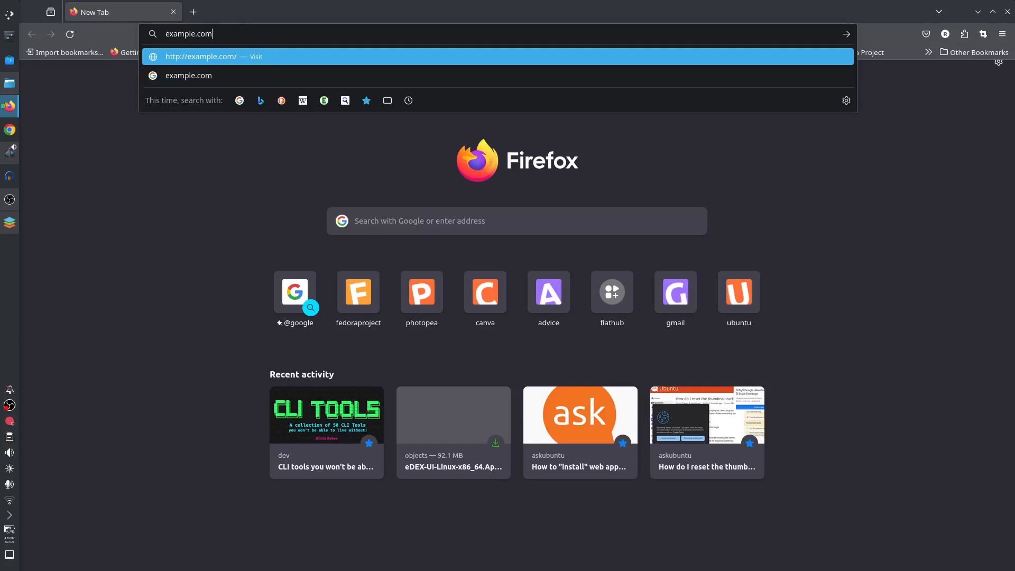
# - Complete the Facebook web app's address as facebook.com and use the website's 32x32 icon
pyautogui.write('com')
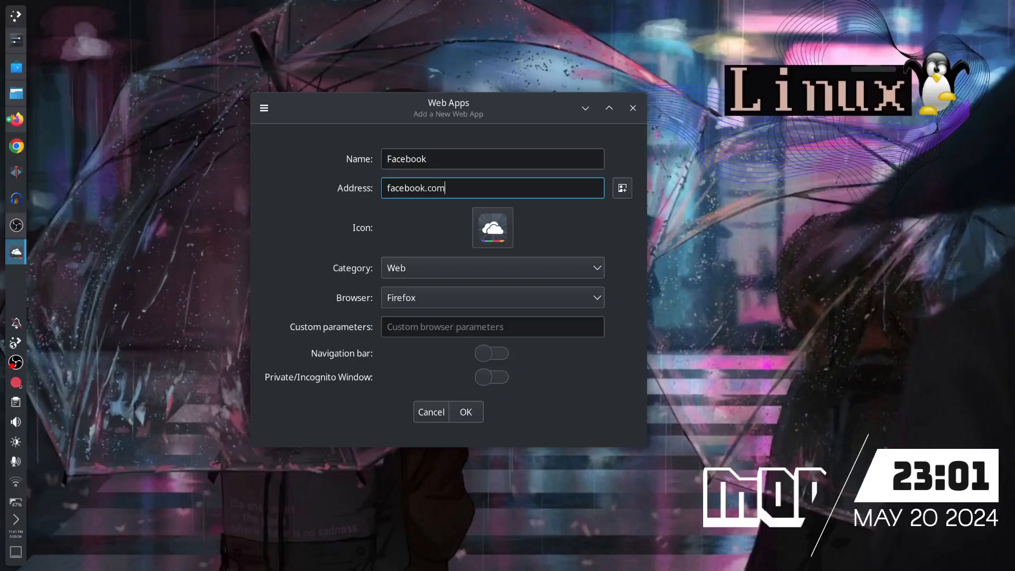
pyautogui.click(622, 191)
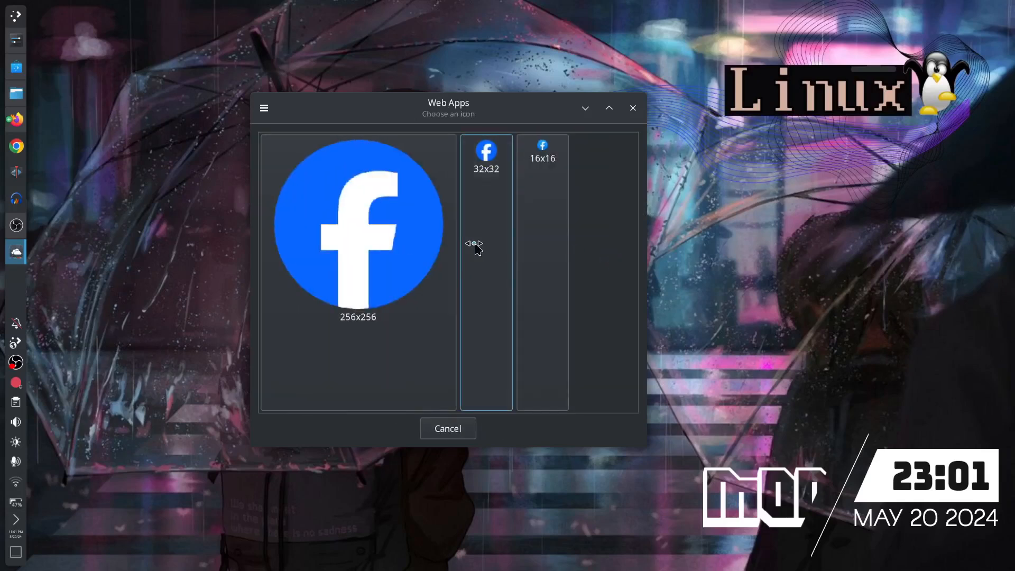
pyautogui.click(489, 157)
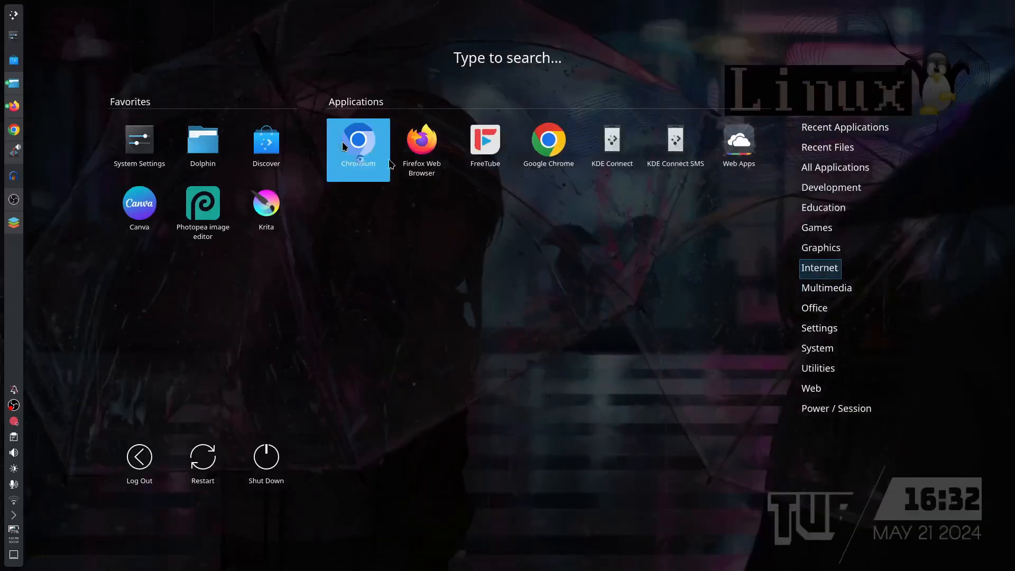
# - Launch Chromium from the Internet applications, maximize its window, and close it
pyautogui.click(344, 145)
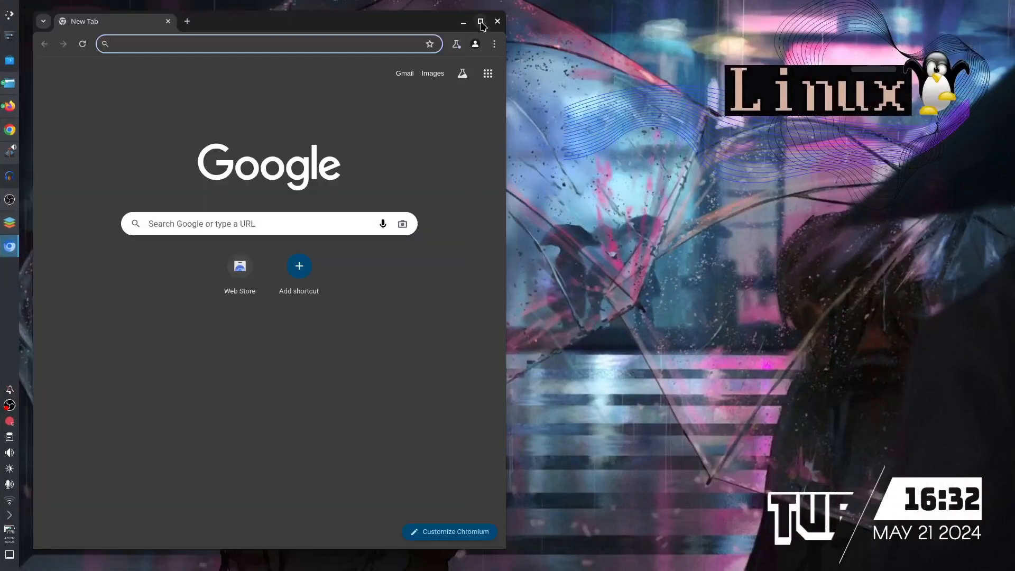
pyautogui.click(480, 21)
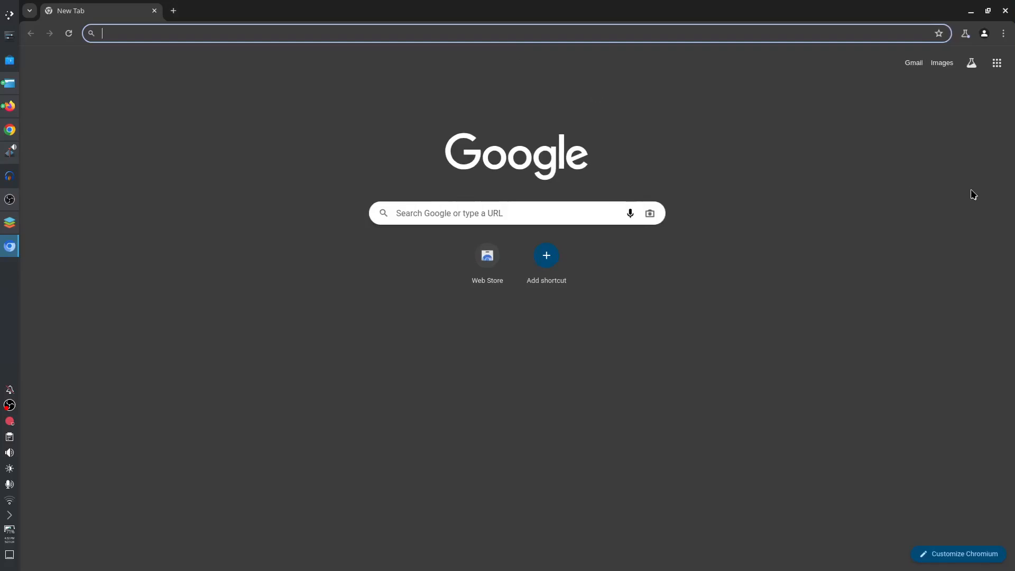
pyautogui.click(1005, 11)
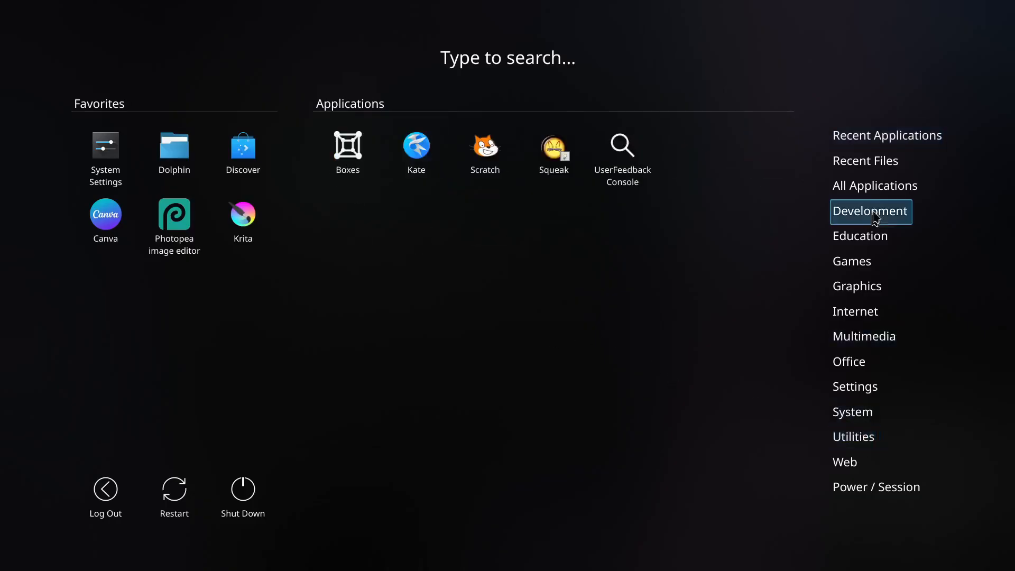
# - Look through the alphabetical list of all applications in the launcher and close it
pyautogui.moveTo(890, 195)
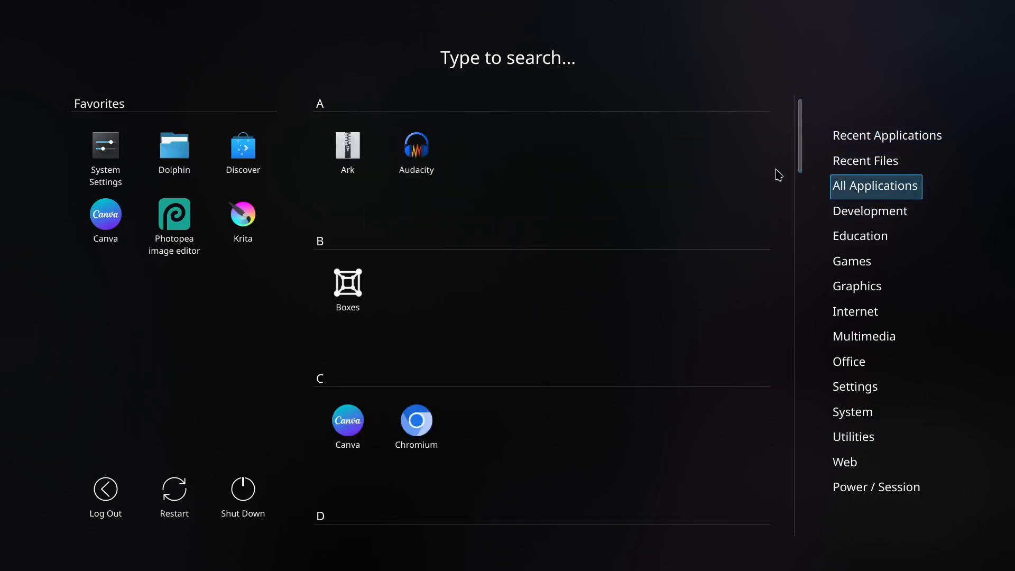
pyautogui.scroll(-3, 800, 140)
pyautogui.scroll(-20, 801, 140)
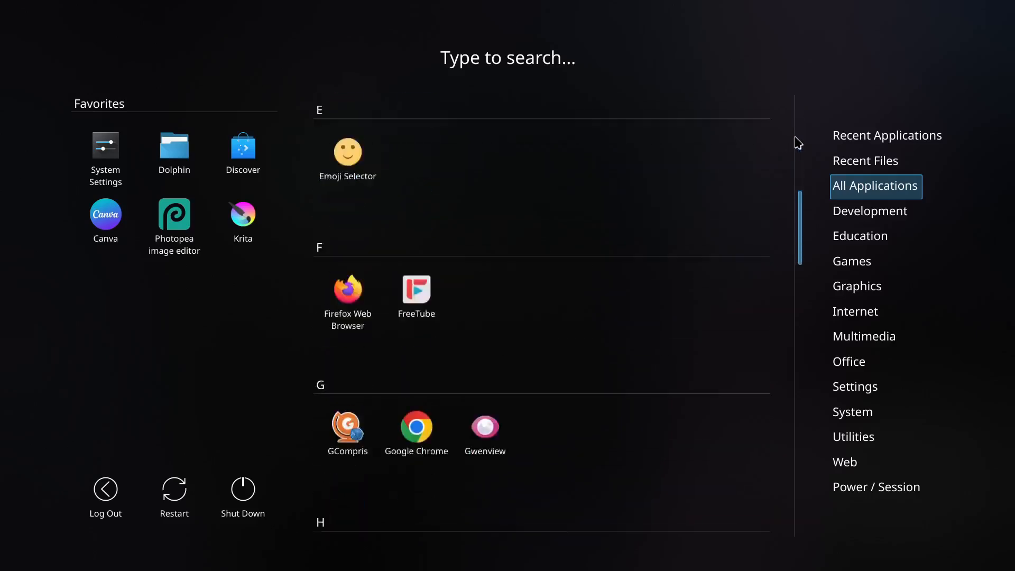
pyautogui.scroll(-14, 799, 146)
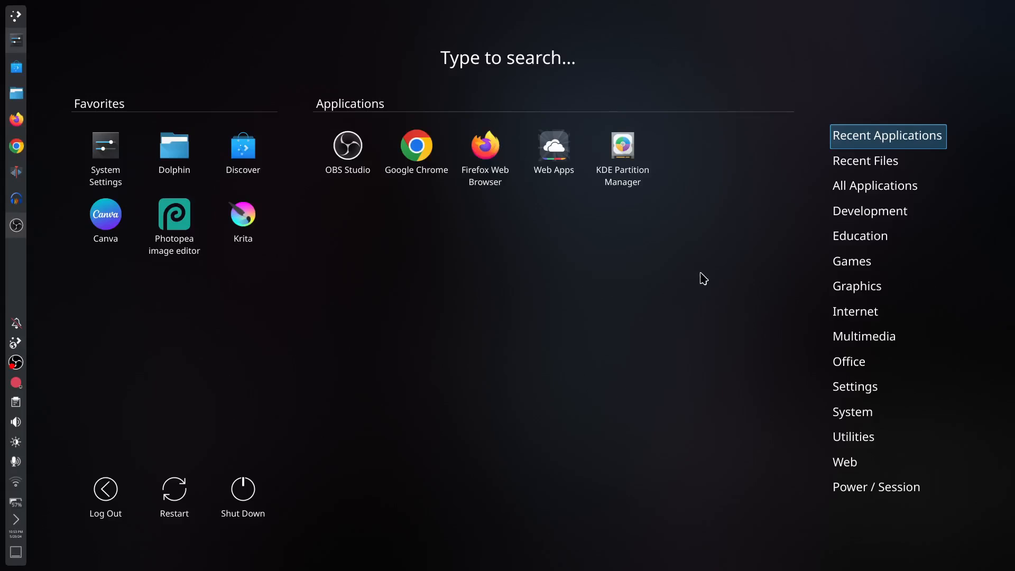
pyautogui.click(564, 288)
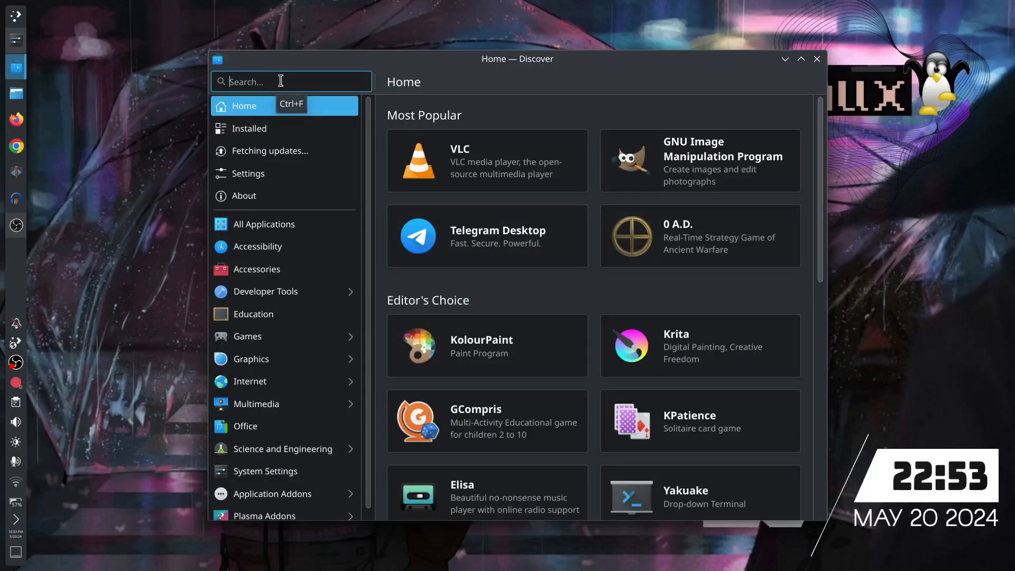
# - Search Discover for "web app manager", look through the results, and close Discover
pyautogui.write('web app ')
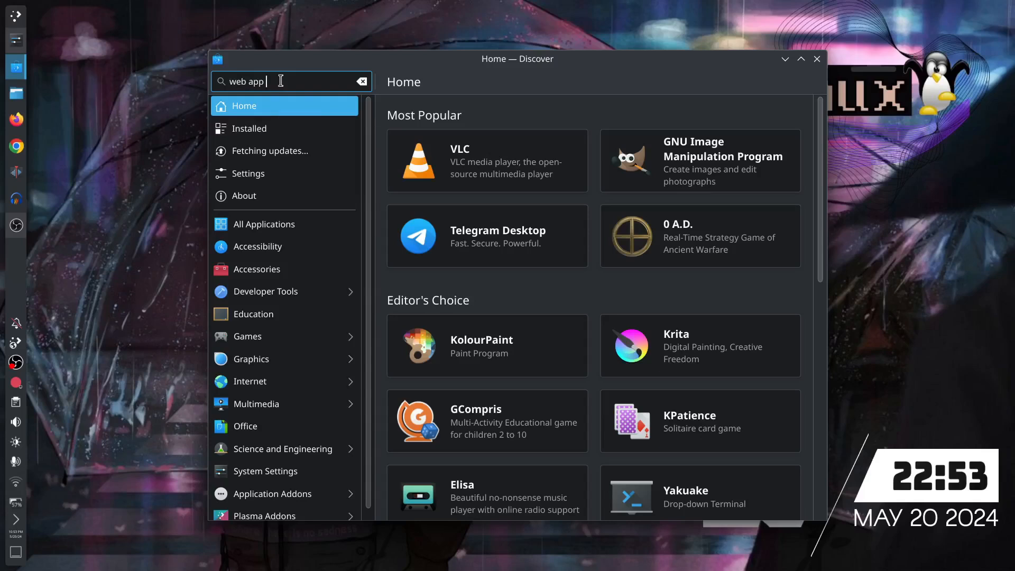
pyautogui.write('manager')
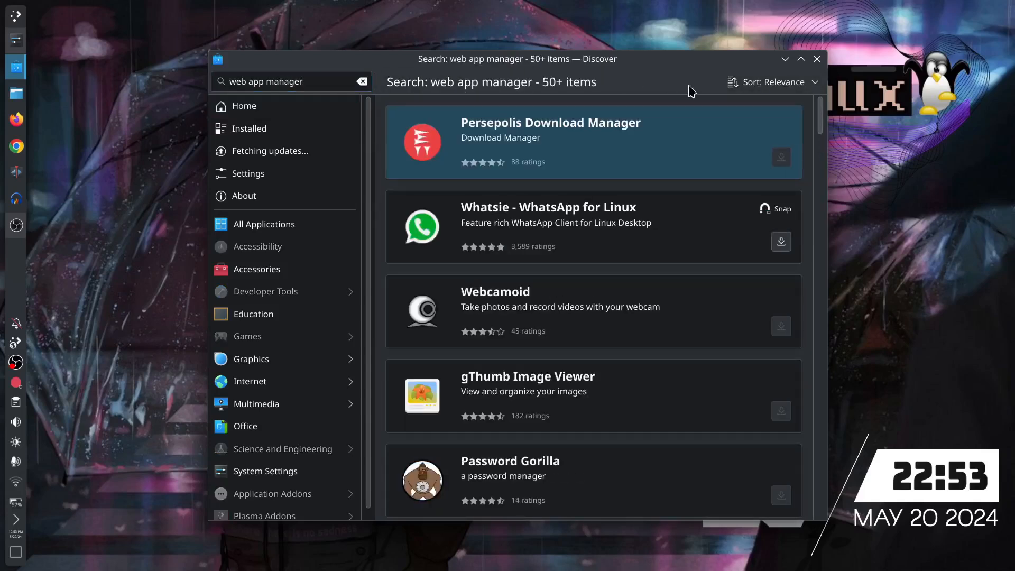
pyautogui.scroll(-5, 648, 298)
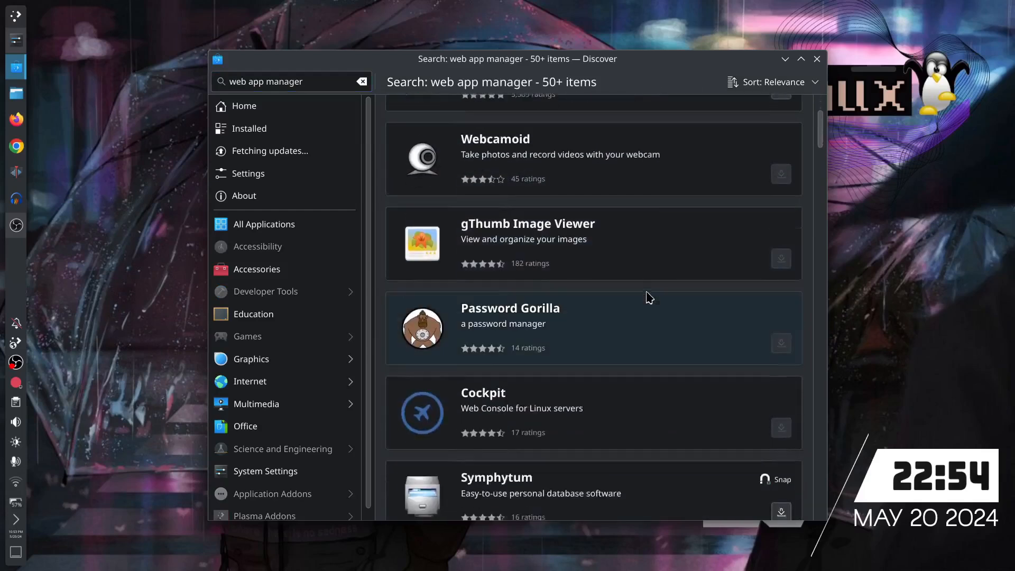
pyautogui.scroll(-8, 650, 298)
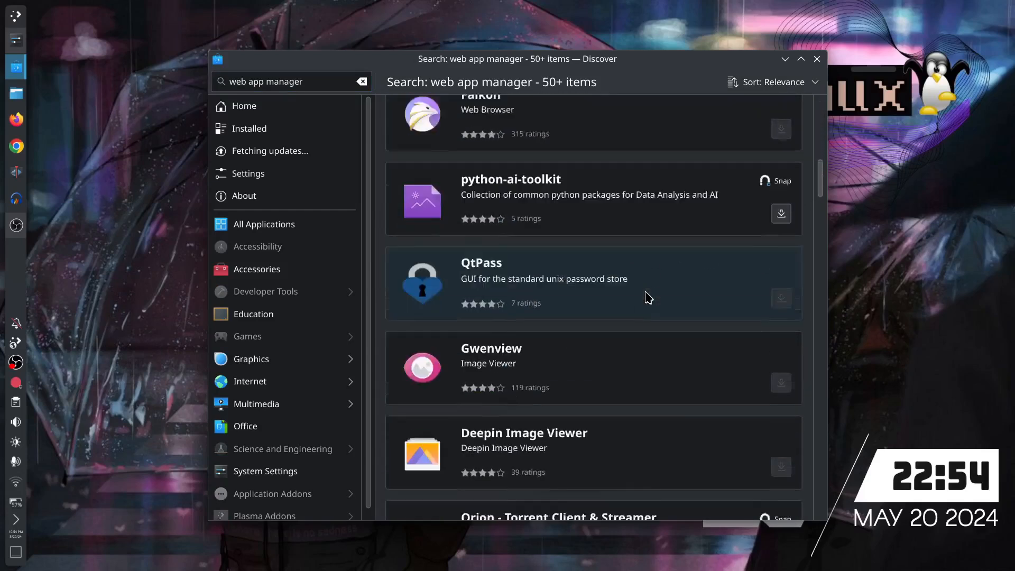
pyautogui.scroll(-4, 646, 296)
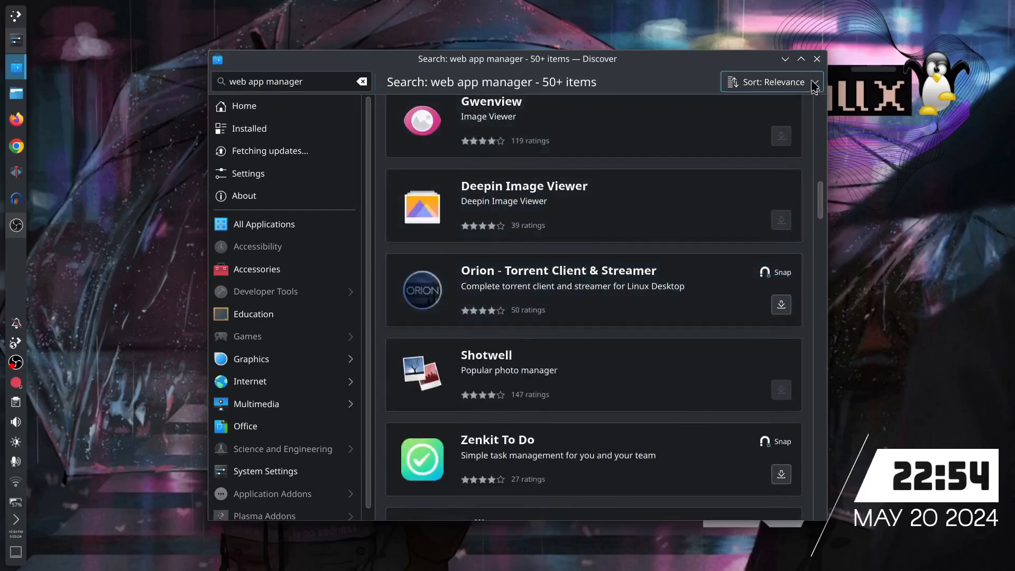
pyautogui.click(819, 59)
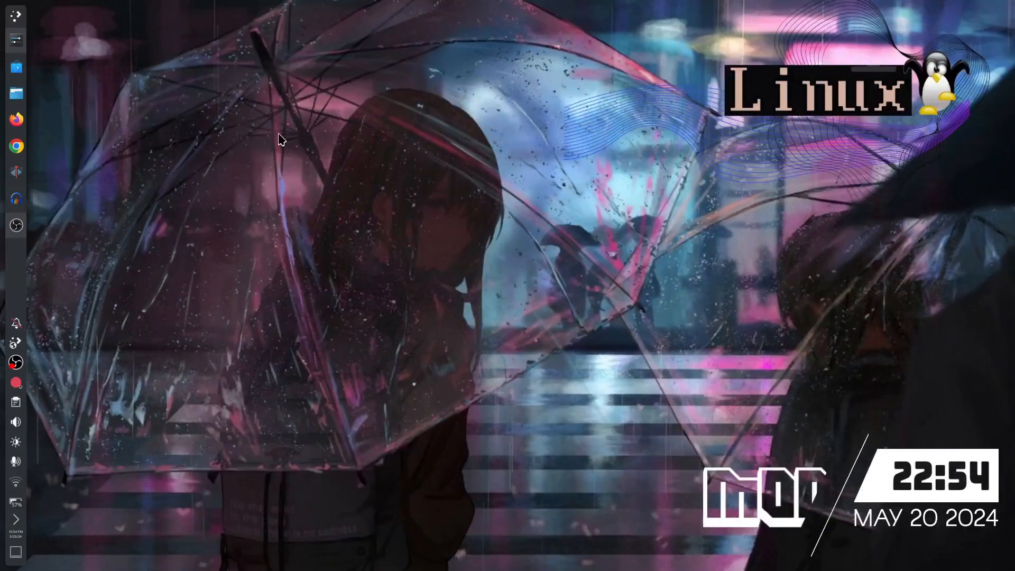
# - Switch to Firefox and search the web for "linnux mint web app manager"
pyautogui.click(18, 130)
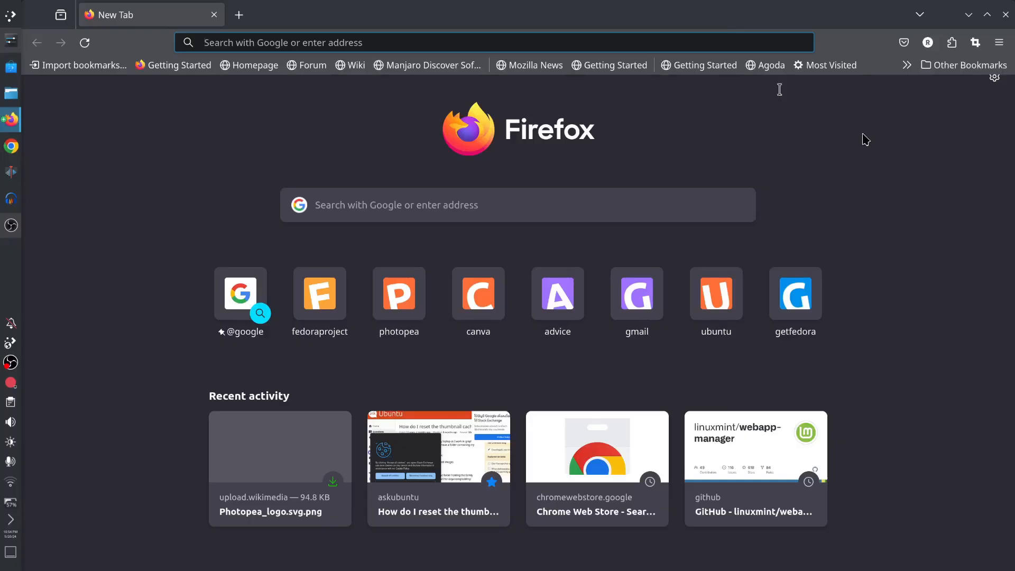
pyautogui.click(583, 43)
pyautogui.write('linnux min')
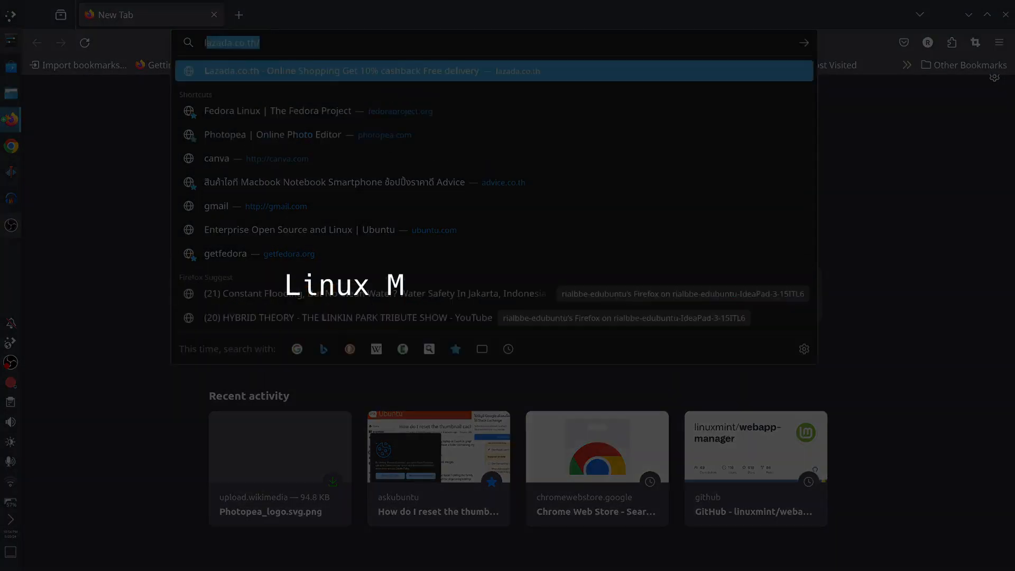
pyautogui.write('t ')
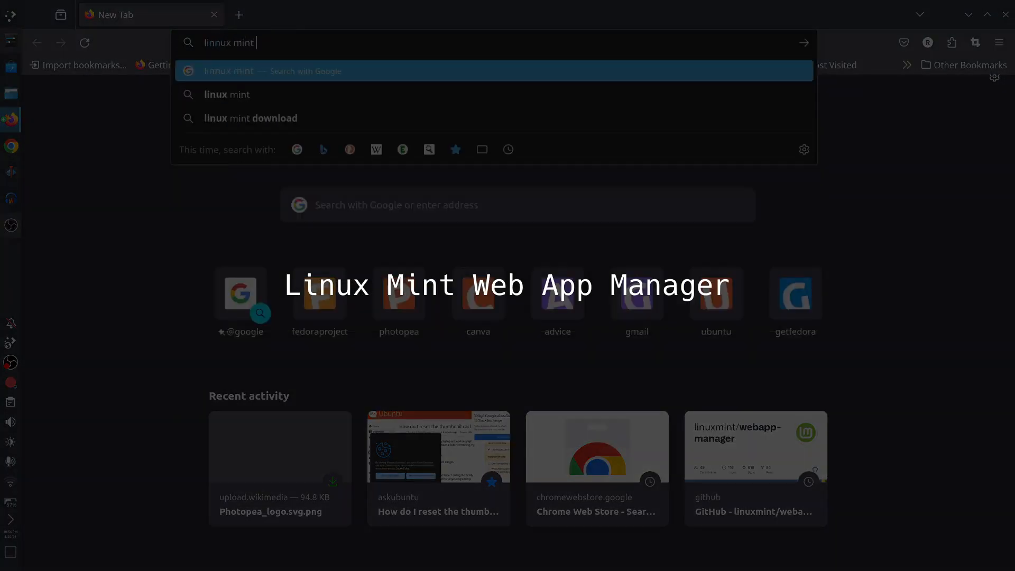
pyautogui.write('web app')
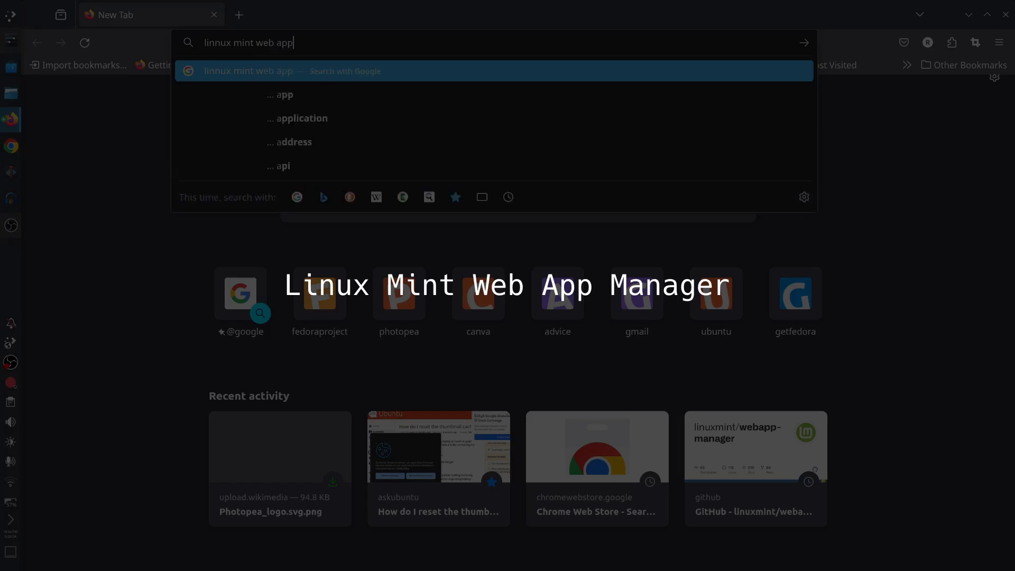
pyautogui.write(' mananger')
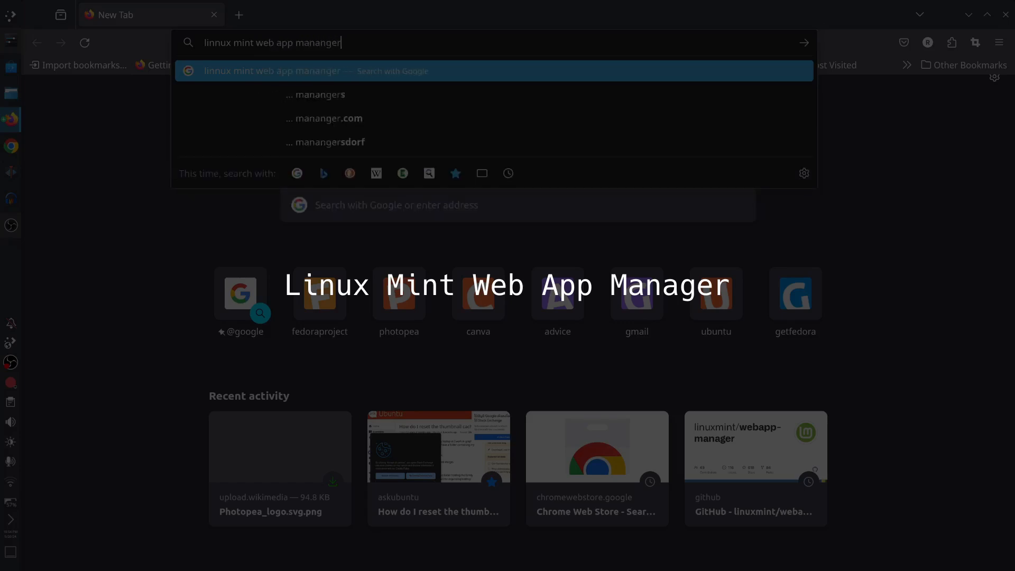
pyautogui.press('BackSpace')
pyautogui.write('ager')
pyautogui.press('Return')
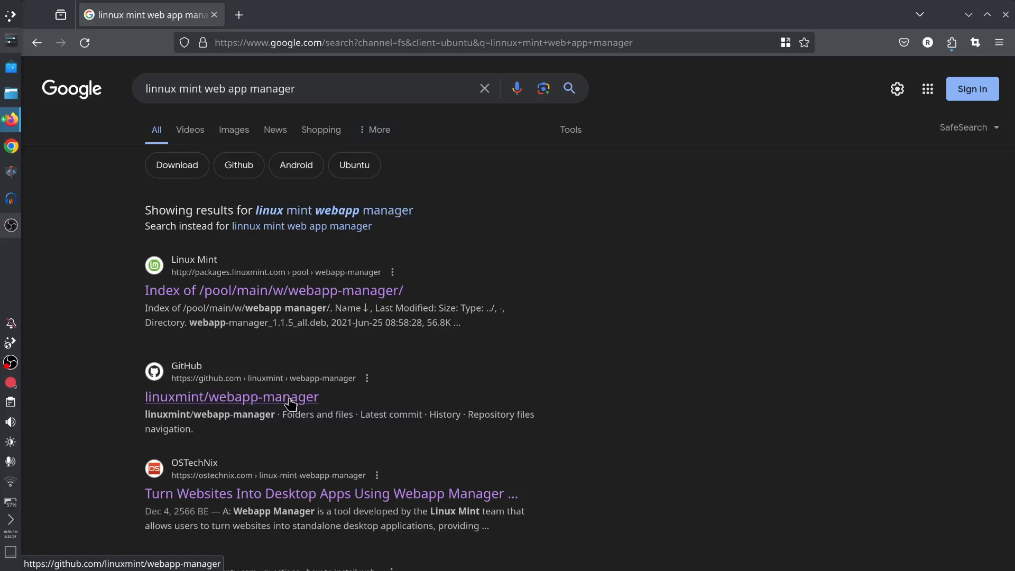
# - Open the Linux Mint package index for webapp-manager from the search results, and open the Dolphin file manager
pyautogui.click(356, 296)
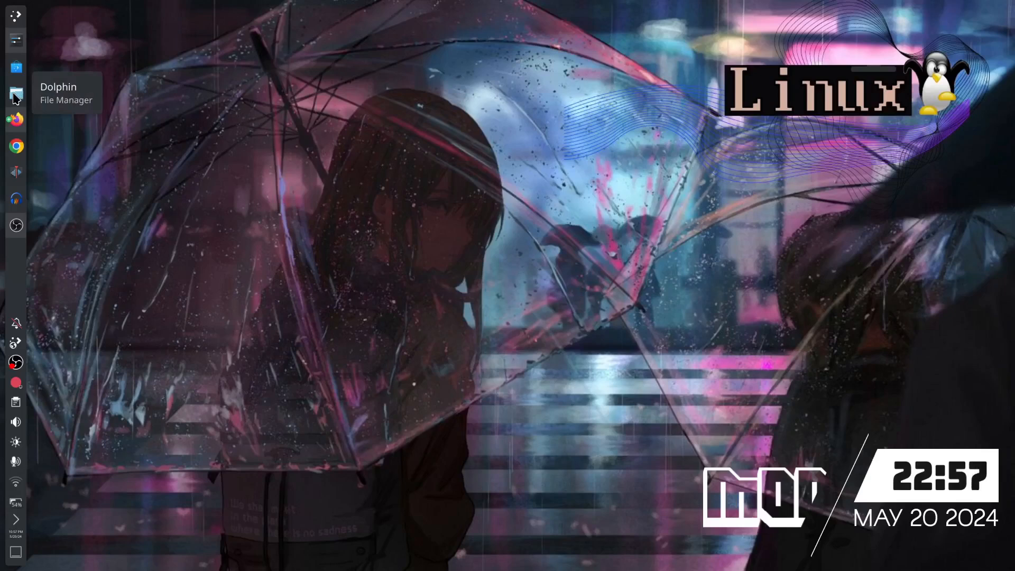
pyautogui.click(16, 95)
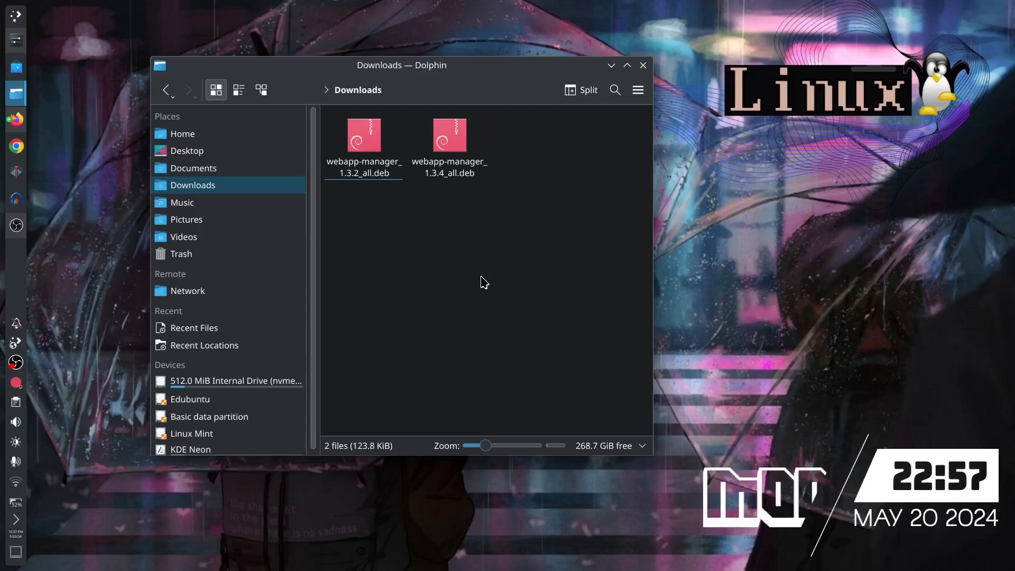
# - Search the application launcher for "gdebi" and clear the search
pyautogui.click(14, 16)
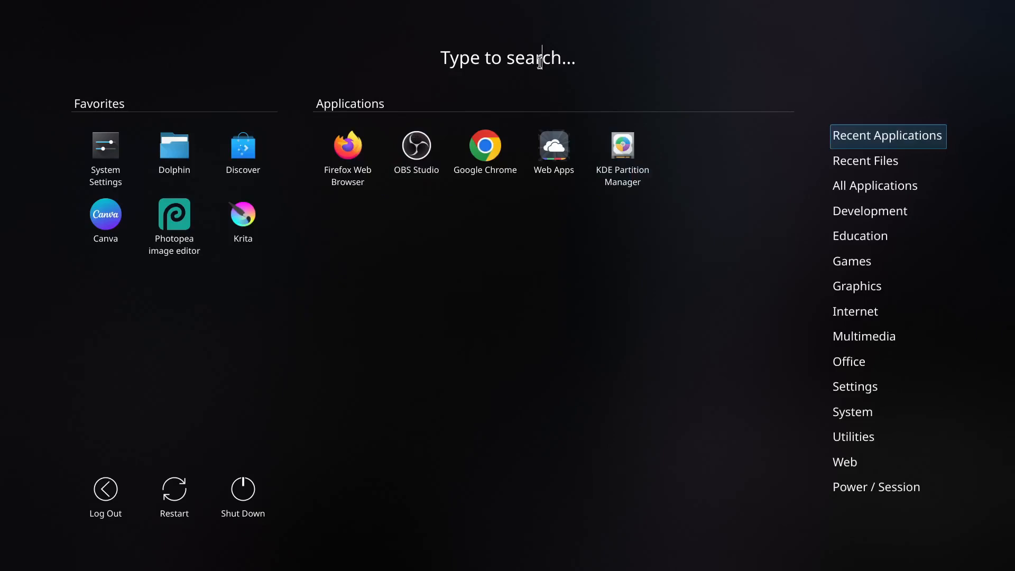
pyautogui.write('gdebi')
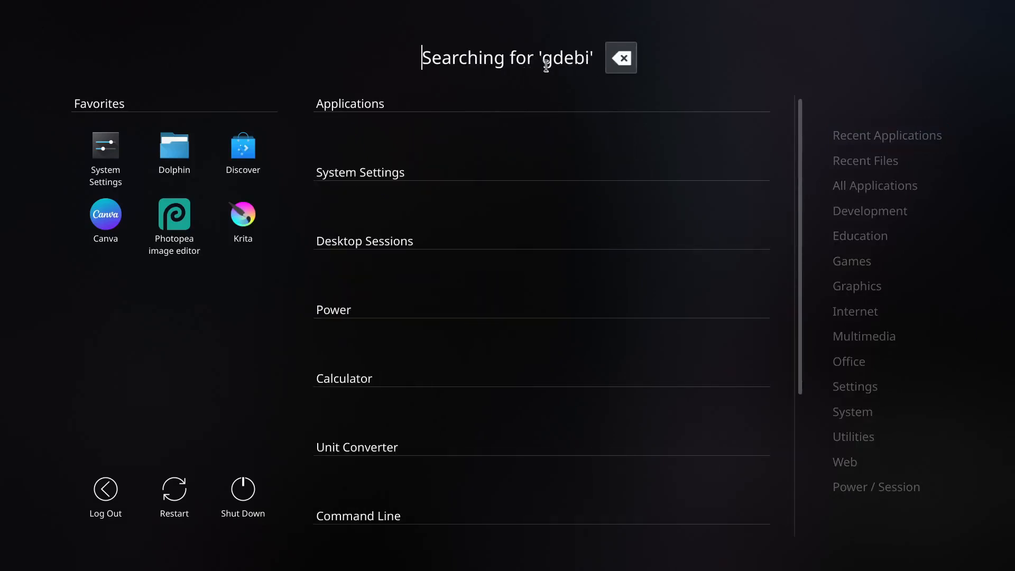
pyautogui.click(624, 64)
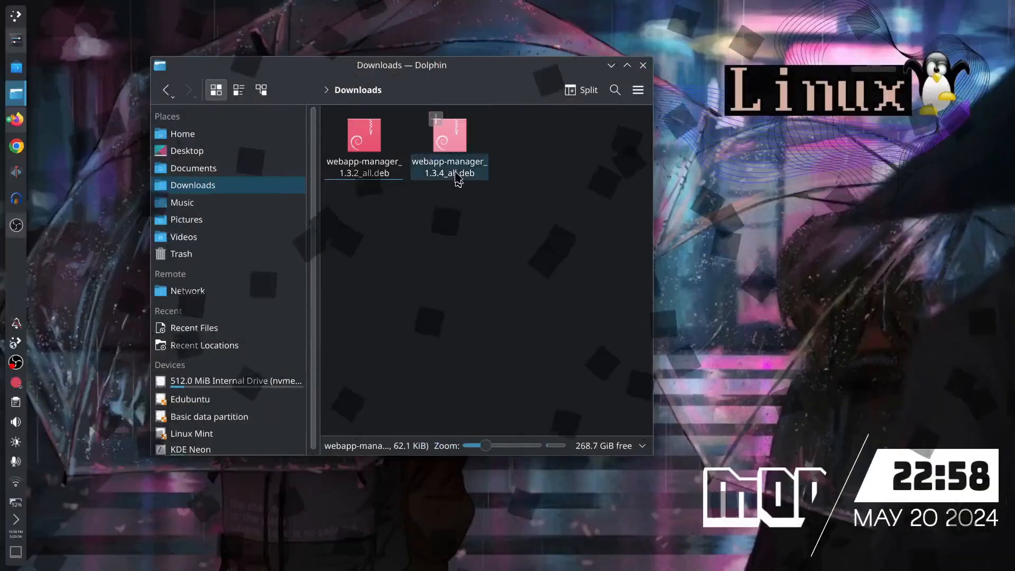
# - Open the package webapp-manager_1.3.4_all.deb in Downloads with Discover
pyautogui.click(458, 148)
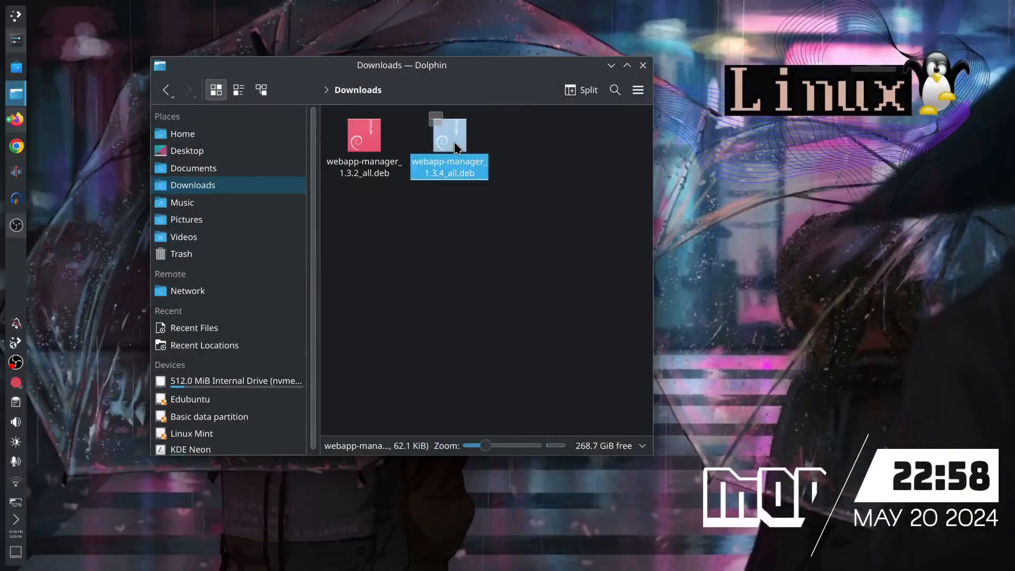
pyautogui.rightClick(458, 148)
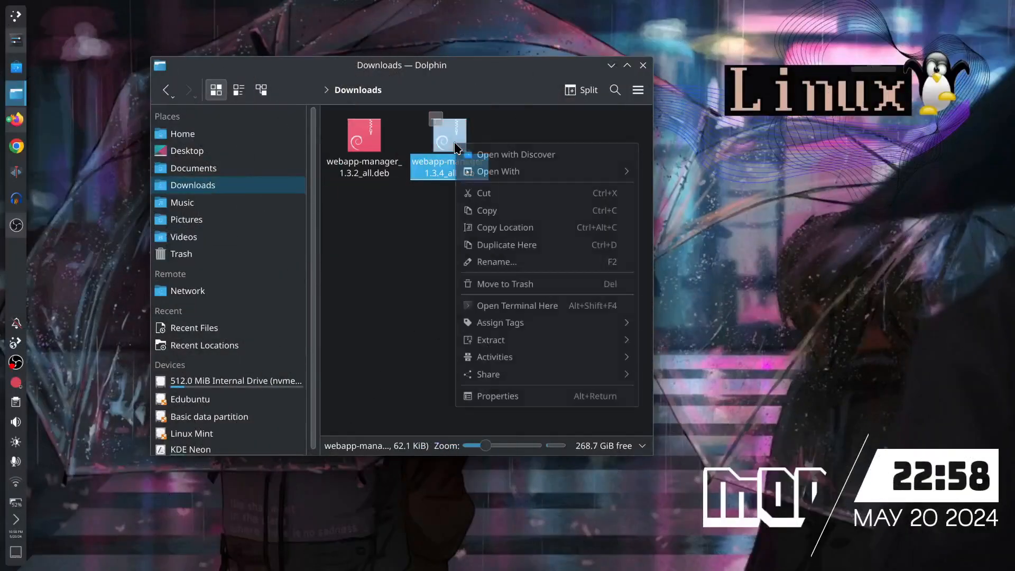
pyautogui.click(563, 159)
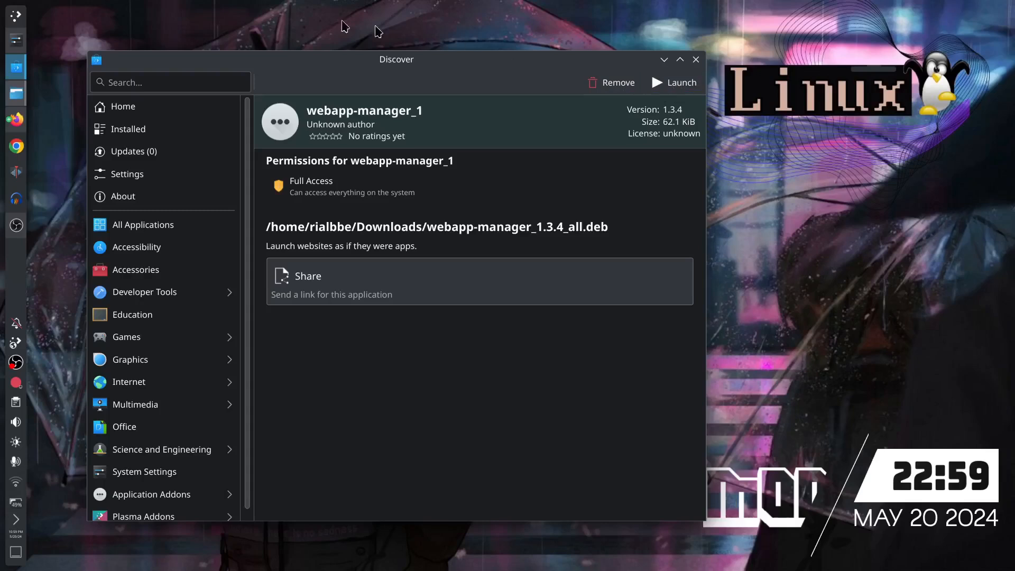
# - Launch Web Apps from the list of all applications and reposition its window
pyautogui.click(17, 17)
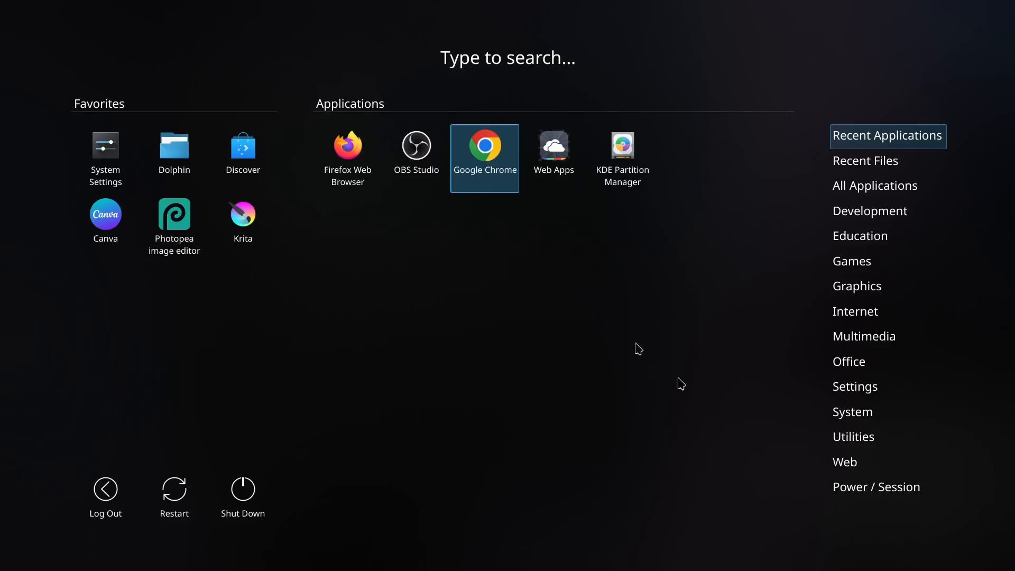
pyautogui.click(862, 445)
pyautogui.moveTo(889, 191)
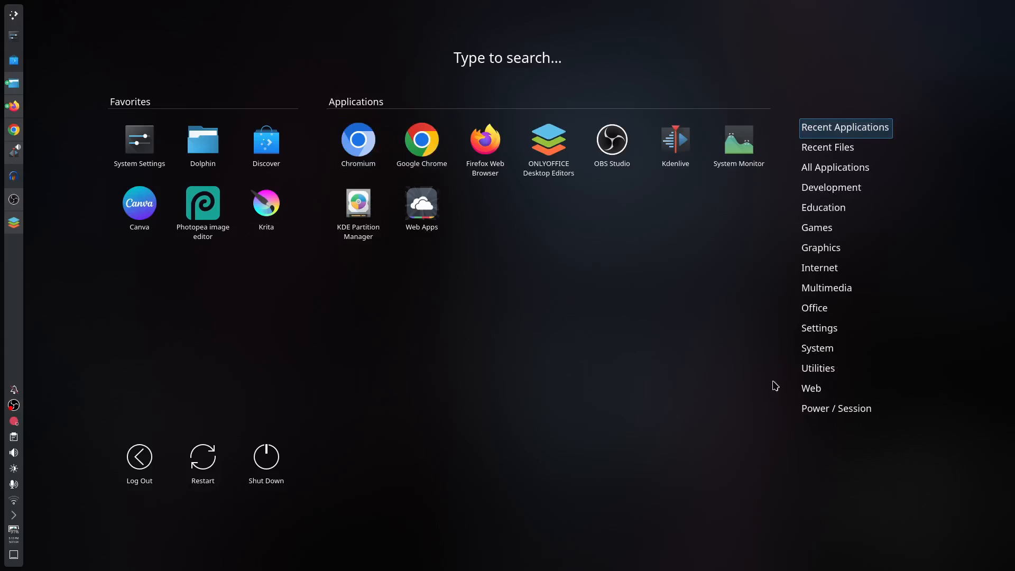
pyautogui.moveTo(810, 239)
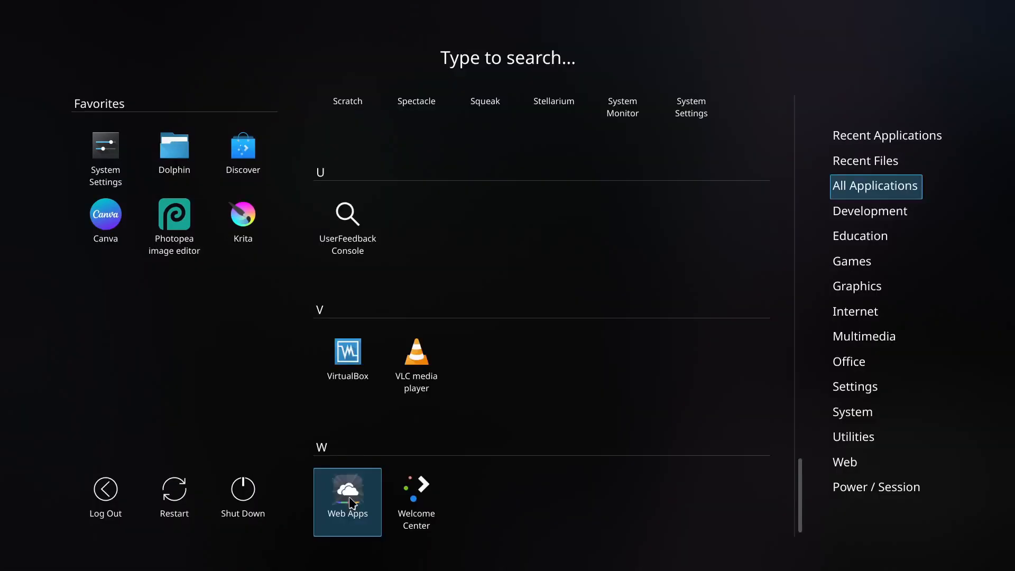
pyautogui.click(348, 501)
pyautogui.moveTo(594, 125); pyautogui.dragTo(537, 102)
# - Start a new web app named "Facebook" with the address "facebook.com"
pyautogui.click(418, 425)
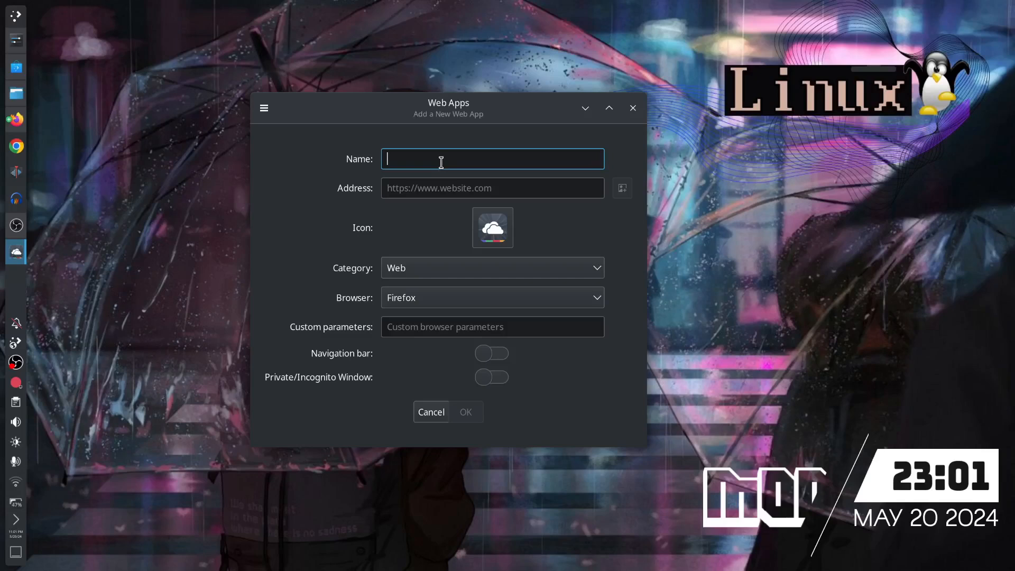
pyautogui.write('Facebook')
pyautogui.press('Tab')
pyautogui.write('feac')
pyautogui.press('BackSpace')
pyautogui.press('BackSpace')
pyautogui.press('BackSpace')
pyautogui.write('acebook.com')
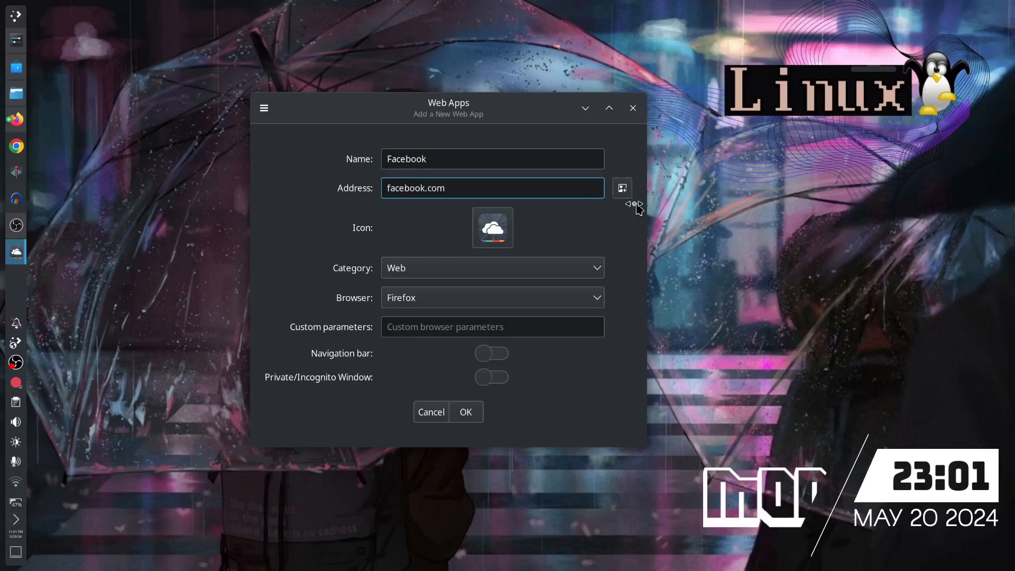
# - Fetch the website's icons, choose the 32x32 Facebook icon, and keep the category set to Web
pyautogui.click(622, 191)
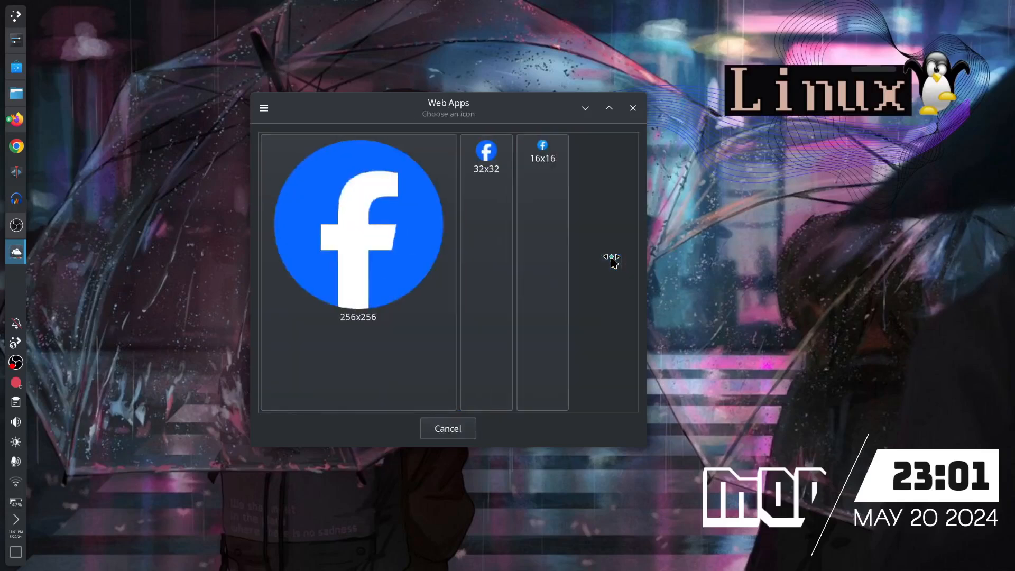
pyautogui.click(492, 155)
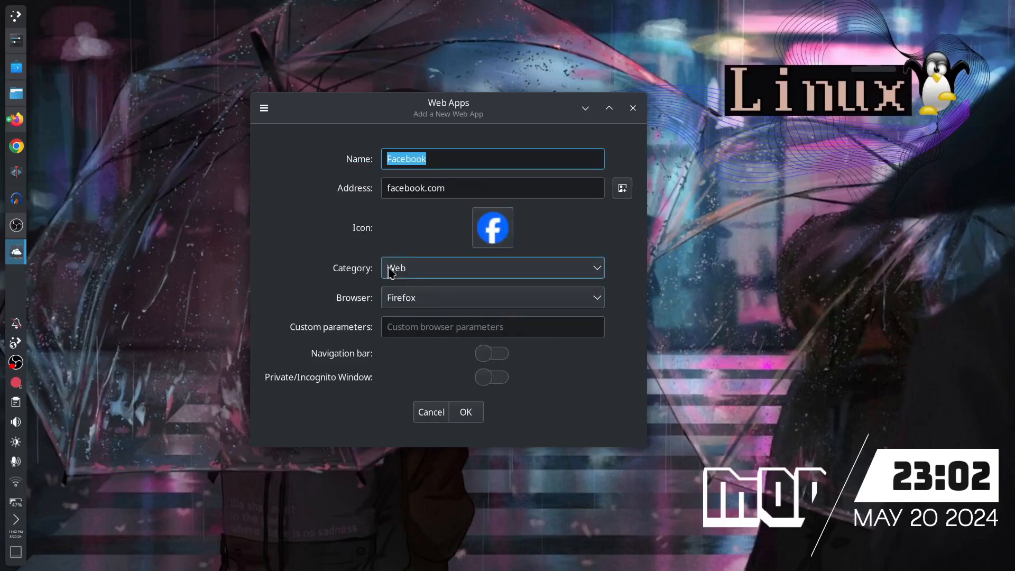
pyautogui.click(575, 269)
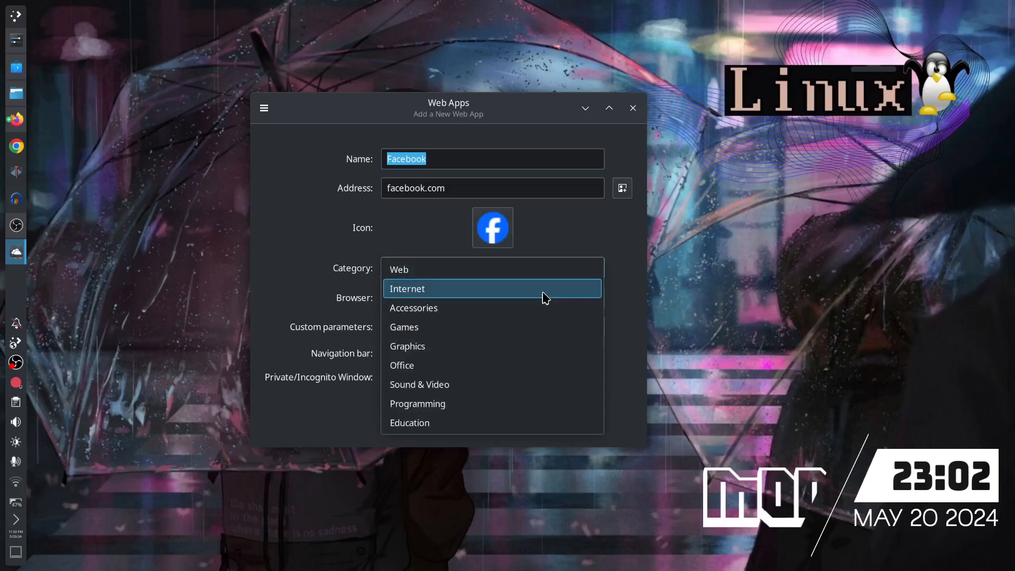
pyautogui.click(569, 271)
# - Set the browser to Chromium (Flatpak) and save the Facebook web app
pyautogui.click(594, 307)
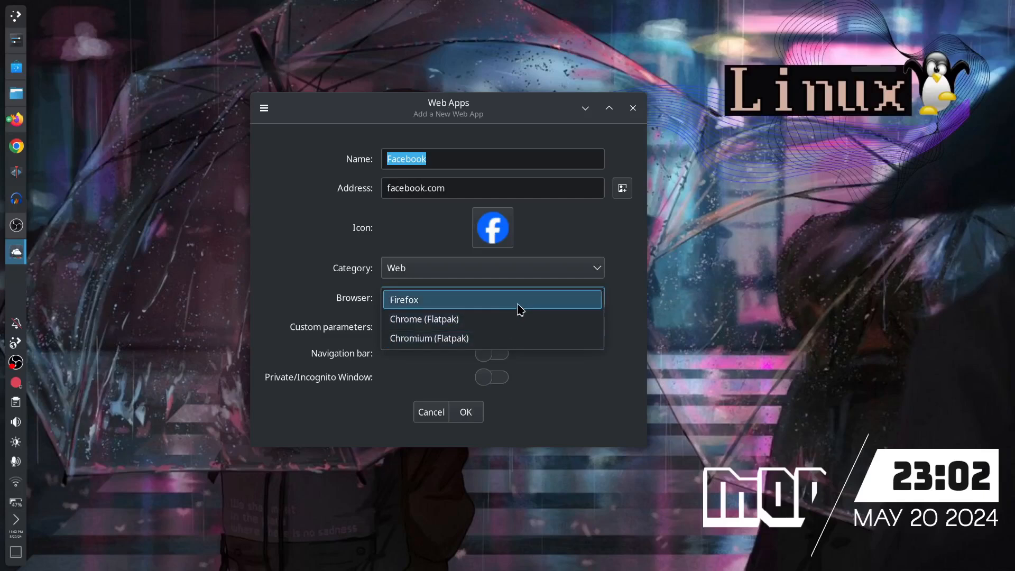
pyautogui.click(532, 341)
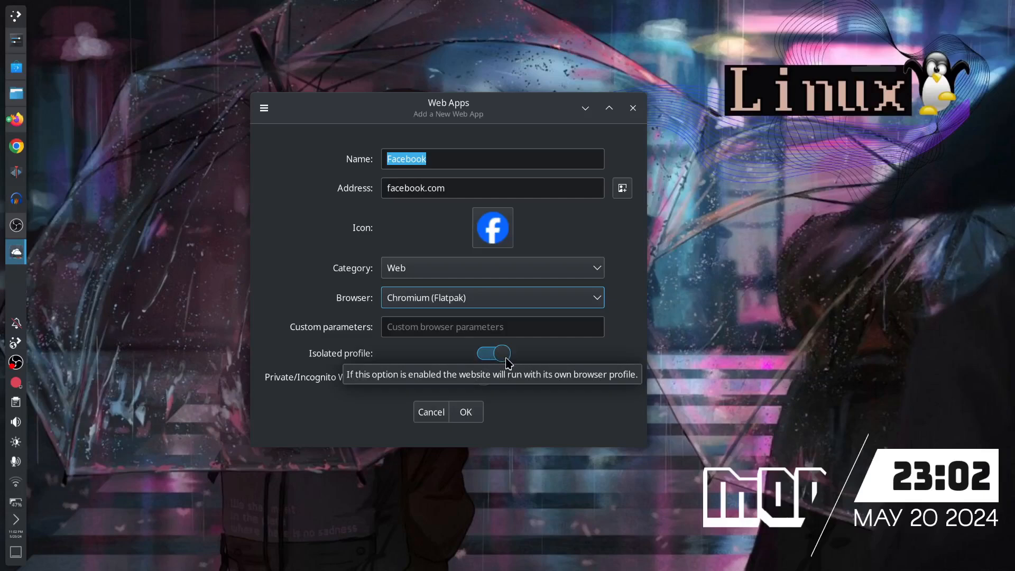
pyautogui.click(467, 416)
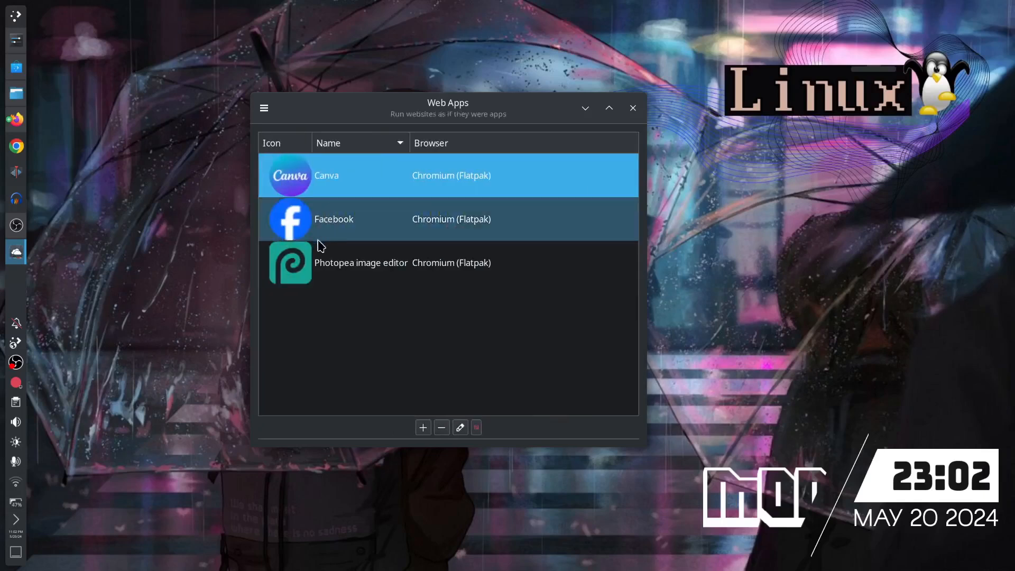
# - Minimize Web Apps, launch Facebook from the list of all applications, maximize its window, and close it
pyautogui.click(587, 110)
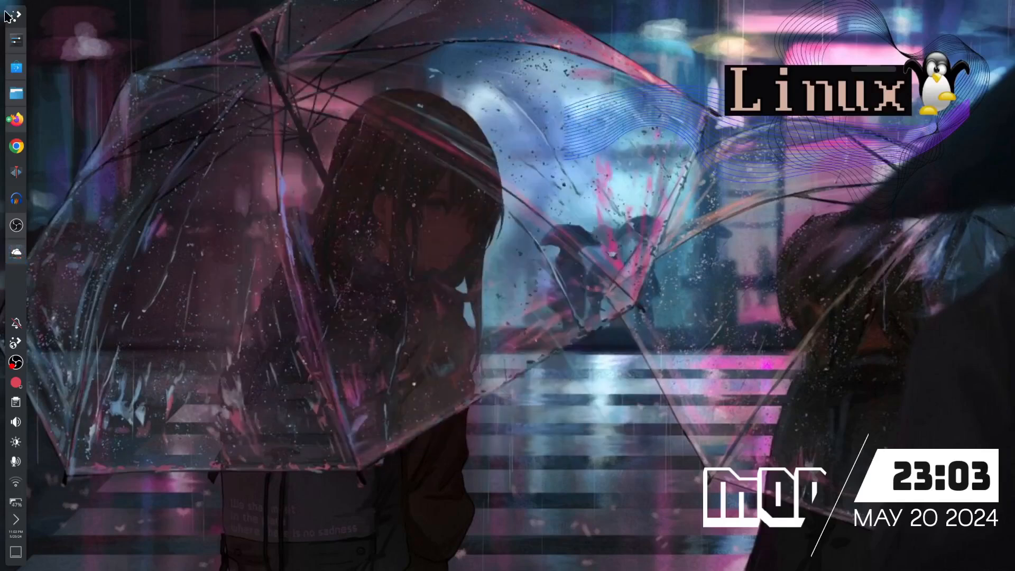
pyautogui.click(12, 16)
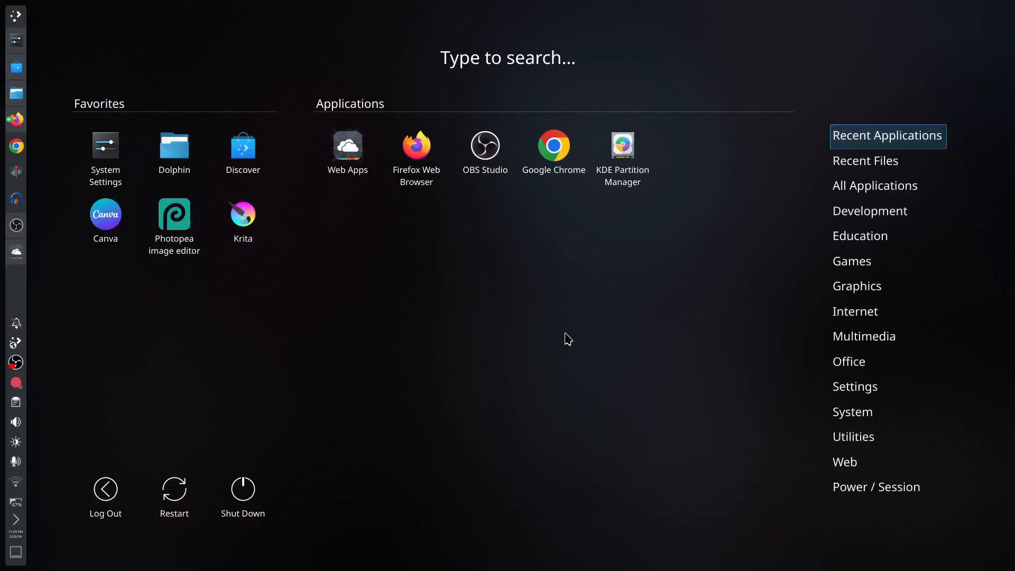
pyautogui.moveTo(841, 185)
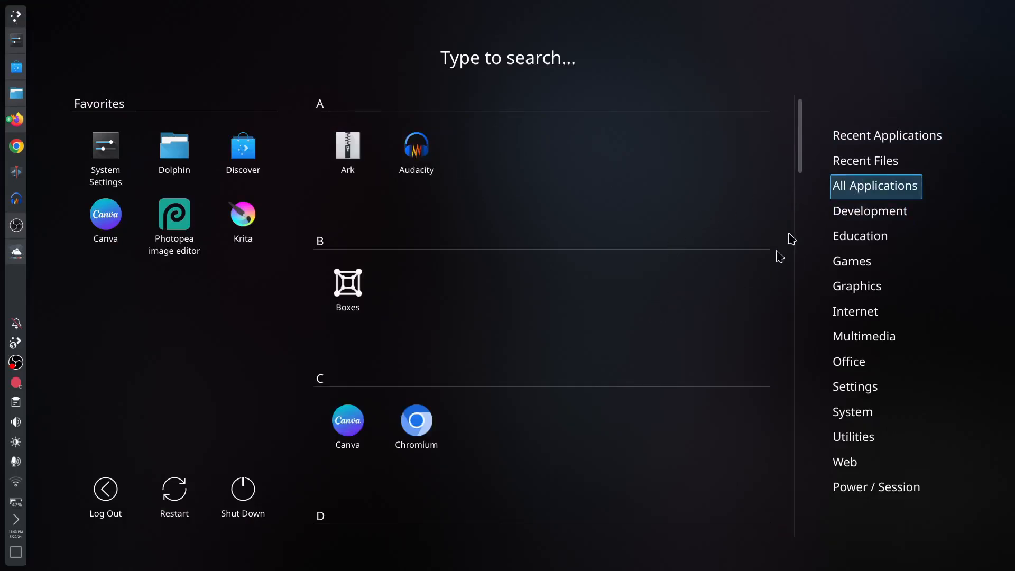
pyautogui.scroll(-10, 798, 220)
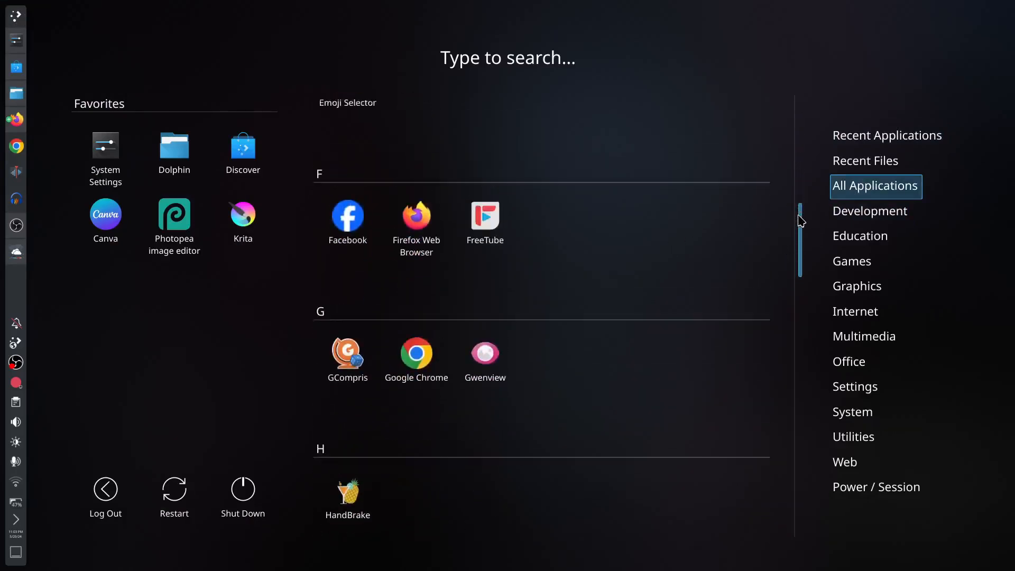
pyautogui.moveTo(800, 217); pyautogui.dragTo(800, 200)
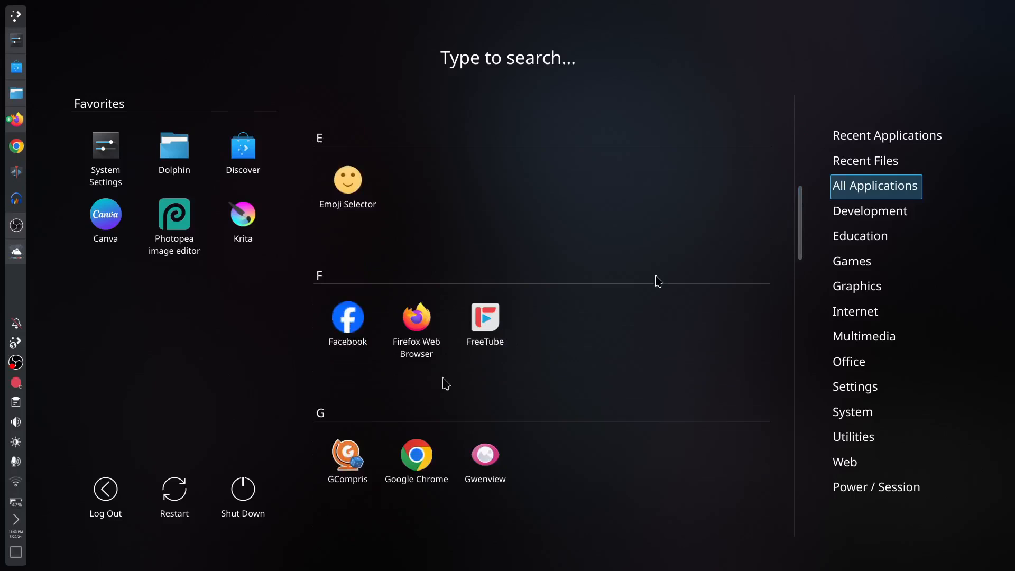
pyautogui.click(350, 326)
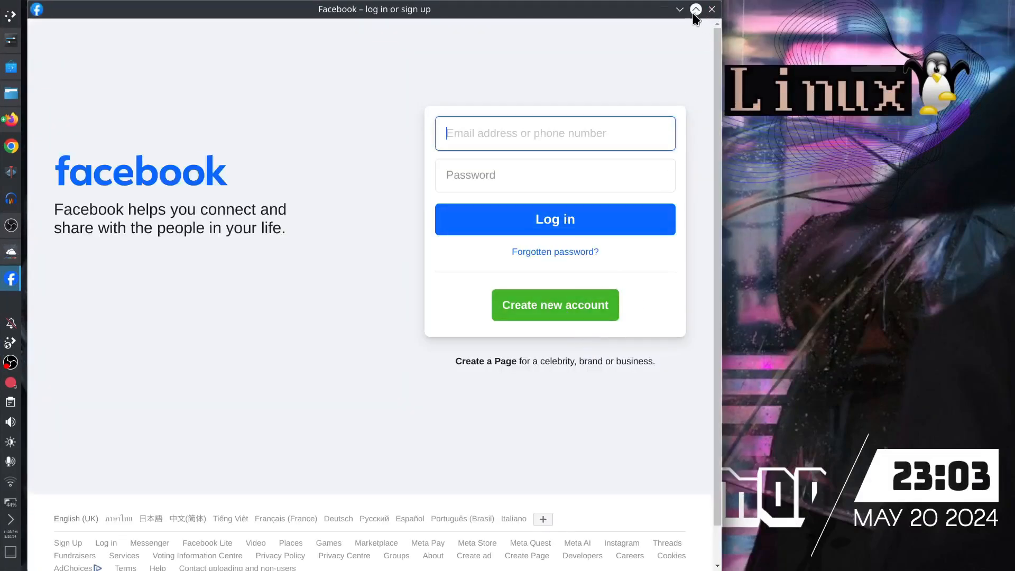
pyautogui.click(695, 9)
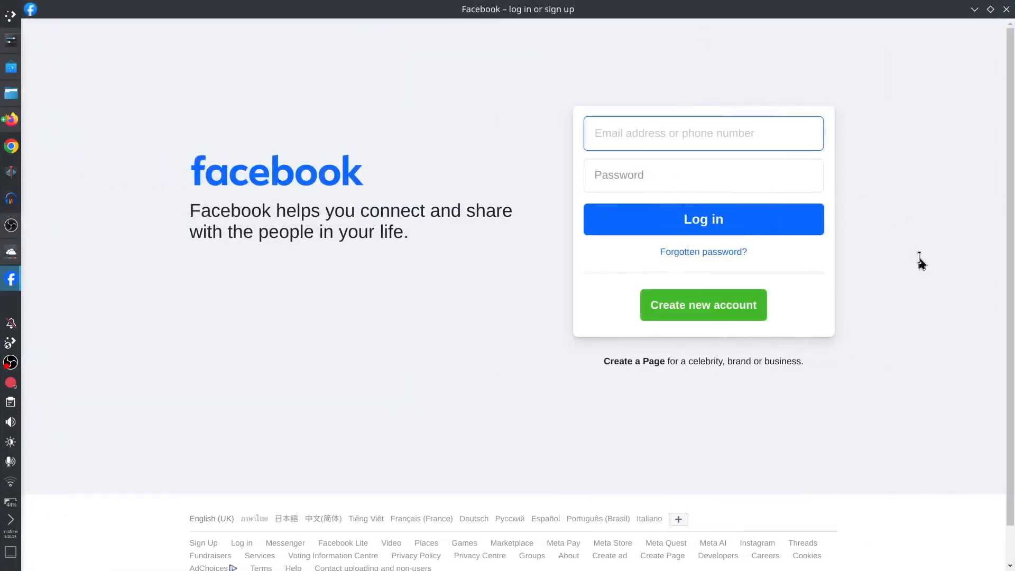
pyautogui.click(1007, 10)
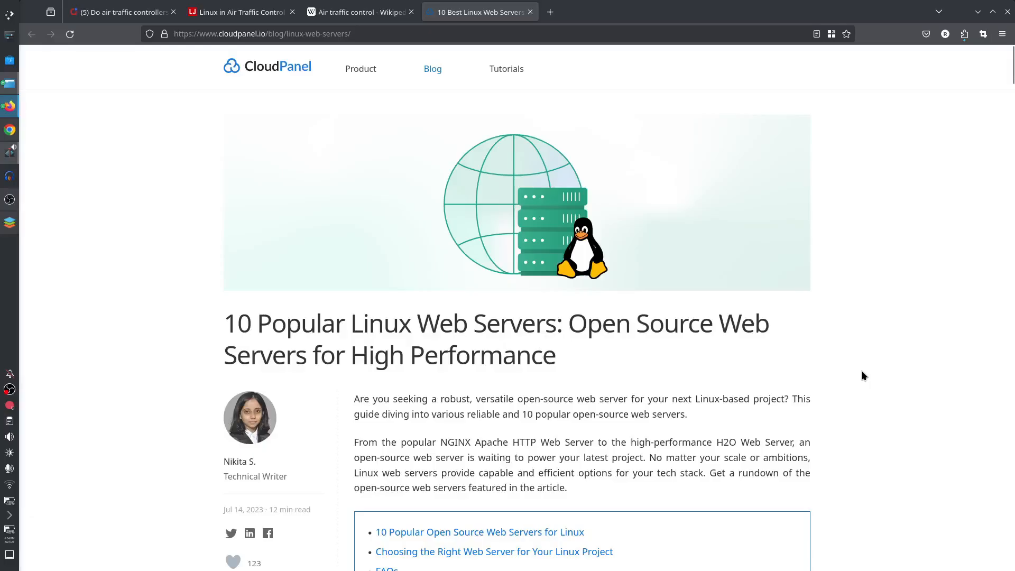
# - Enlarge the CloudPanel article on popular Linux web servers to 130% and skim it through to the FAQs
pyautogui.hotkey('ctrl', '+')
pyautogui.hotkey('ctrl', '+')
pyautogui.hotkey('ctrl', '+')
pyautogui.scroll(-5, 858, 369)
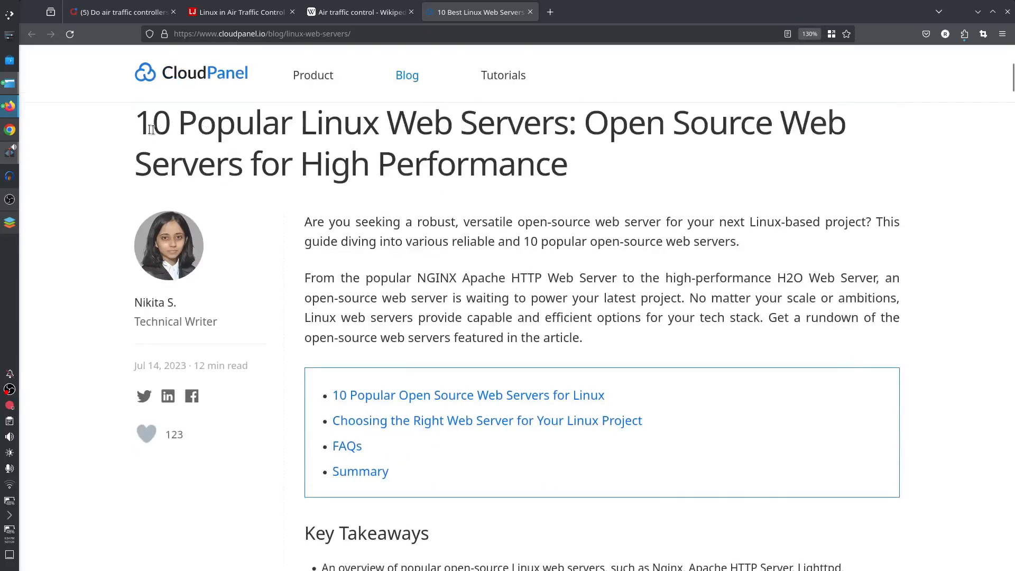
pyautogui.scroll(-20, 922, 333)
pyautogui.scroll(-20, 916, 287)
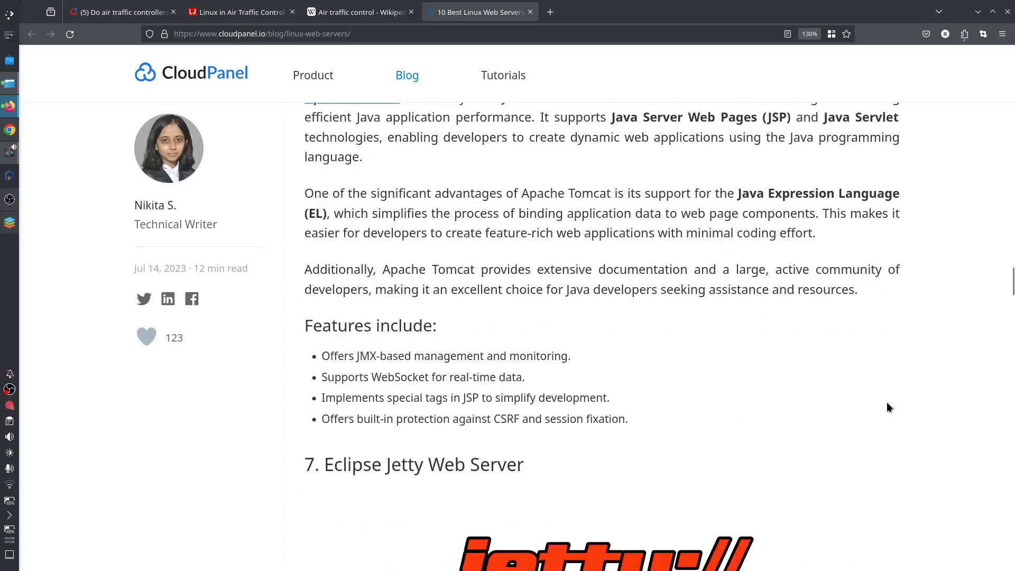
pyautogui.scroll(-20, 889, 408)
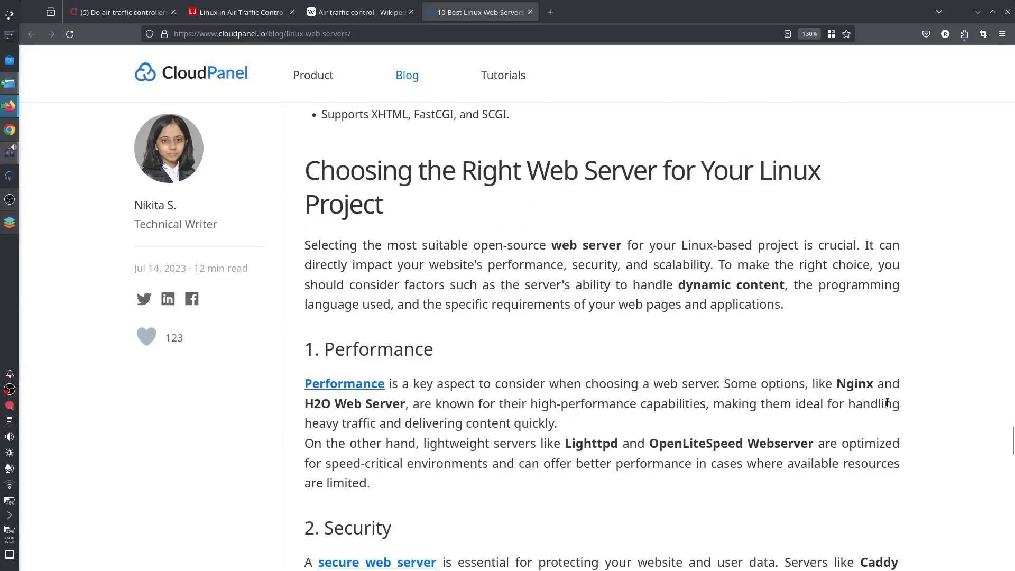
pyautogui.scroll(-10, 408, 379)
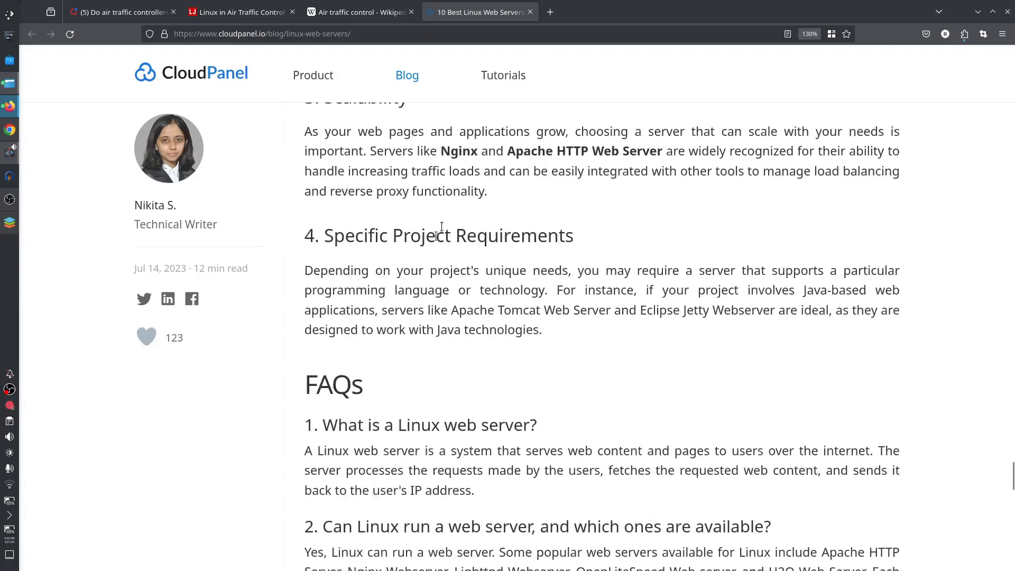
pyautogui.scroll(5, 442, 226)
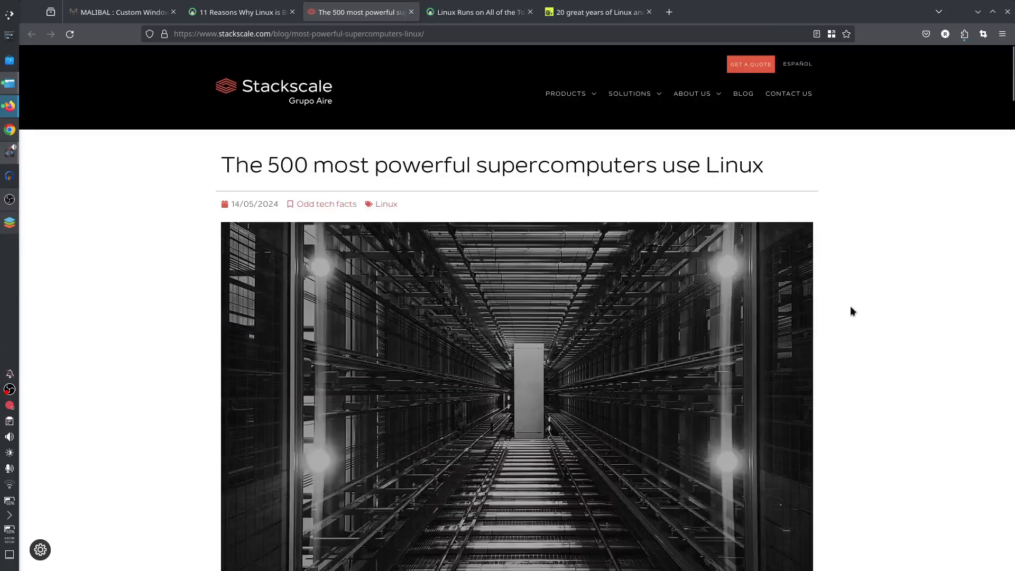
# - Switch to the It's FOSS article on Linux running top supercomputers and read down to the growth chart
pyautogui.hotkey('ctrl', 'Tab')
pyautogui.scroll(-5, 615, 261)
pyautogui.scroll(2, 658, 400)
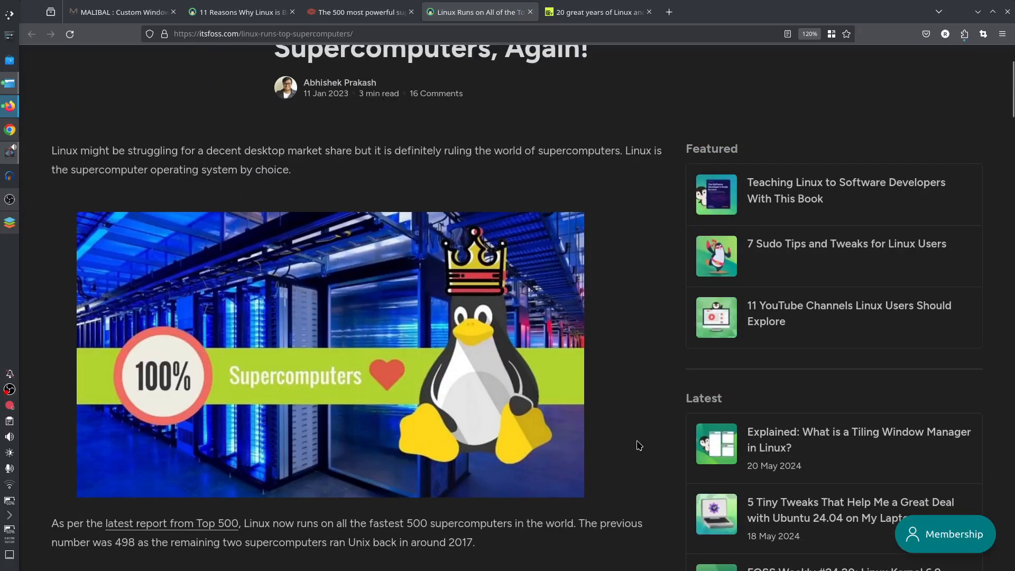
pyautogui.scroll(-7, 639, 446)
pyautogui.scroll(-5, 639, 446)
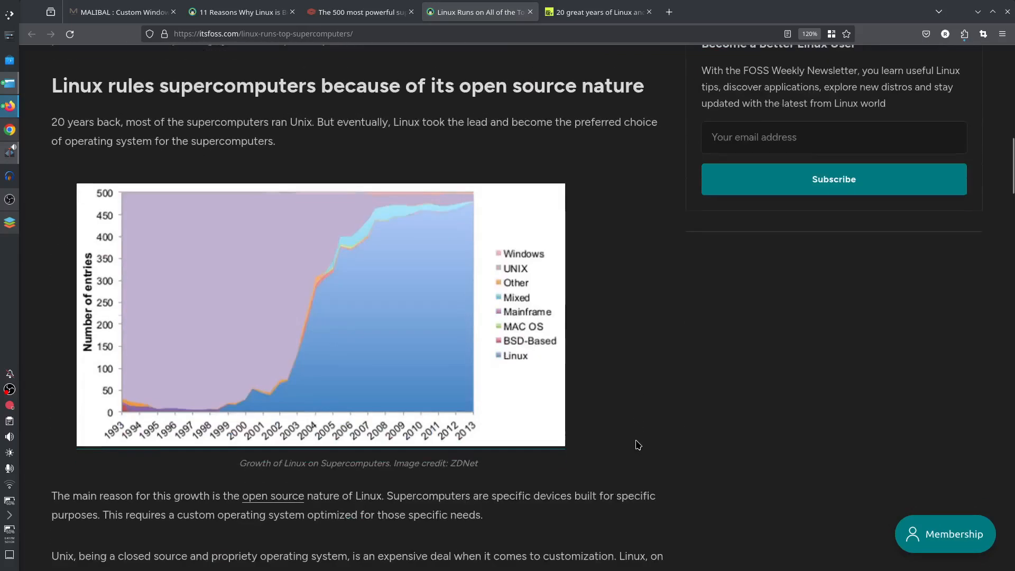
# - Highlight the Quora answer about operational ATC systems, and continue through the Linux Journal article to highlight a passage in Wikipedia's Air traffic control article
pyautogui.moveTo(477, 168); pyautogui.dragTo(177, 132)
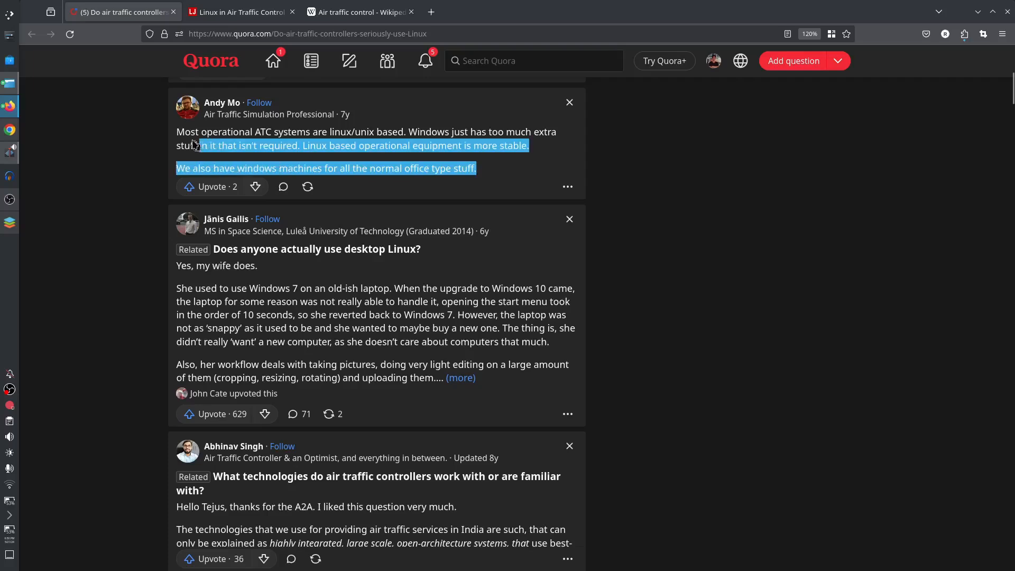
pyautogui.hotkey('ctrl', 'Tab')
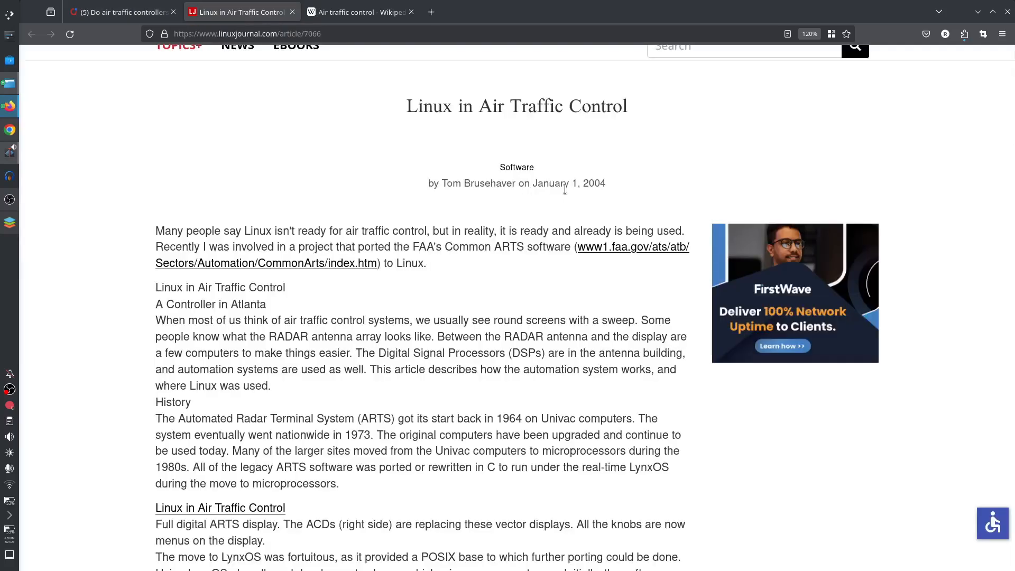
pyautogui.hotkey('ctrl', 'Tab')
pyautogui.moveTo(603, 324); pyautogui.dragTo(233, 278)
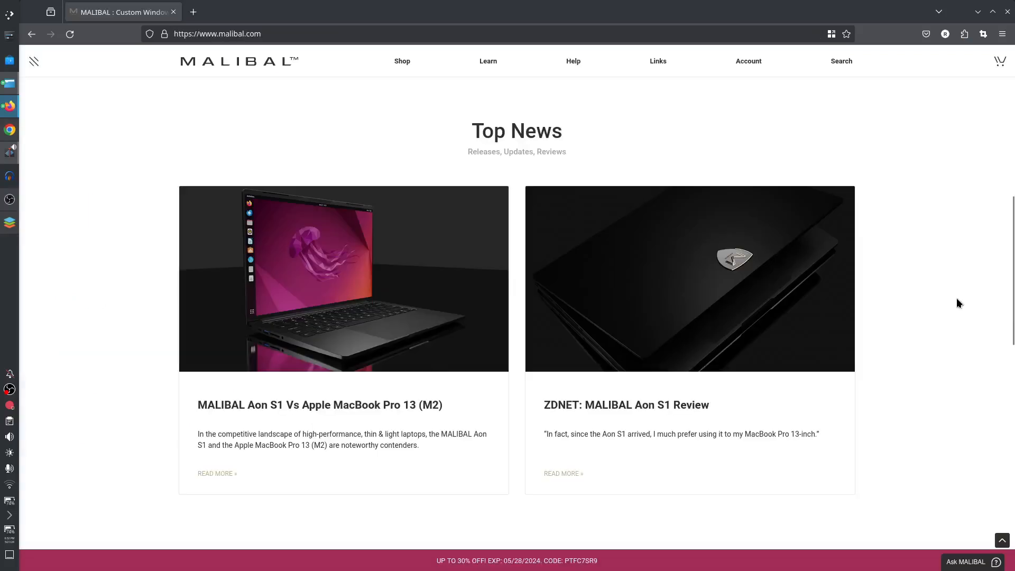
# - Look through the MALIBAL home page, including its customers section, and return to the Aon S1 laptop banner
pyautogui.scroll(-10, 956, 298)
pyautogui.scroll(2, 957, 299)
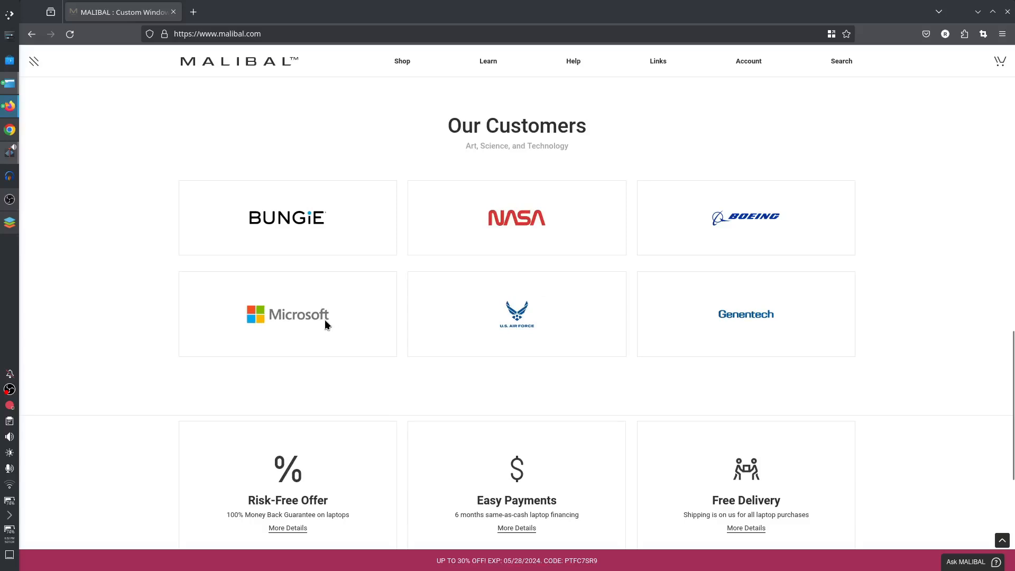
pyautogui.scroll(5, 870, 336)
pyautogui.scroll(8, 871, 339)
pyautogui.scroll(-4, 868, 338)
pyautogui.scroll(10, 866, 338)
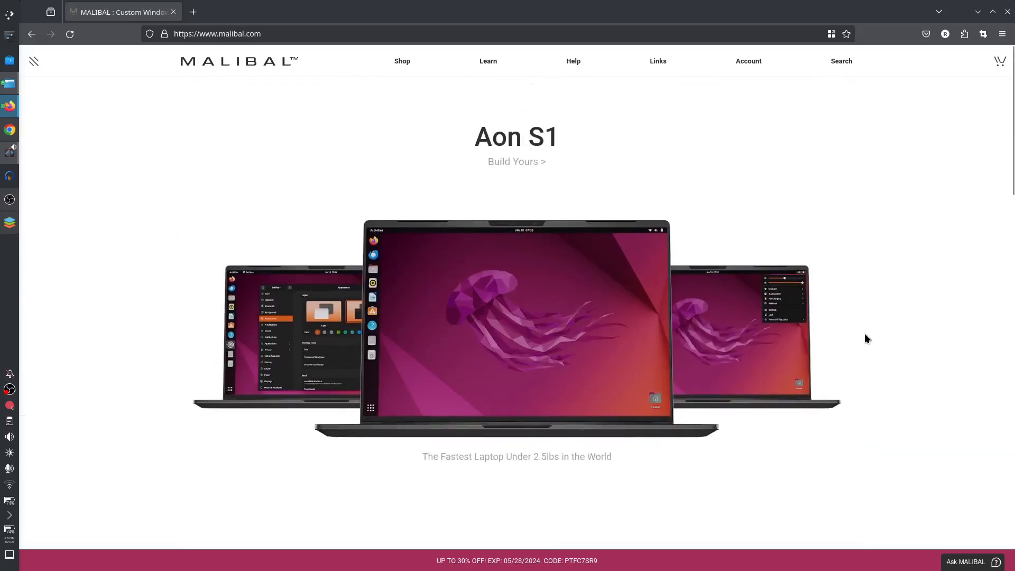